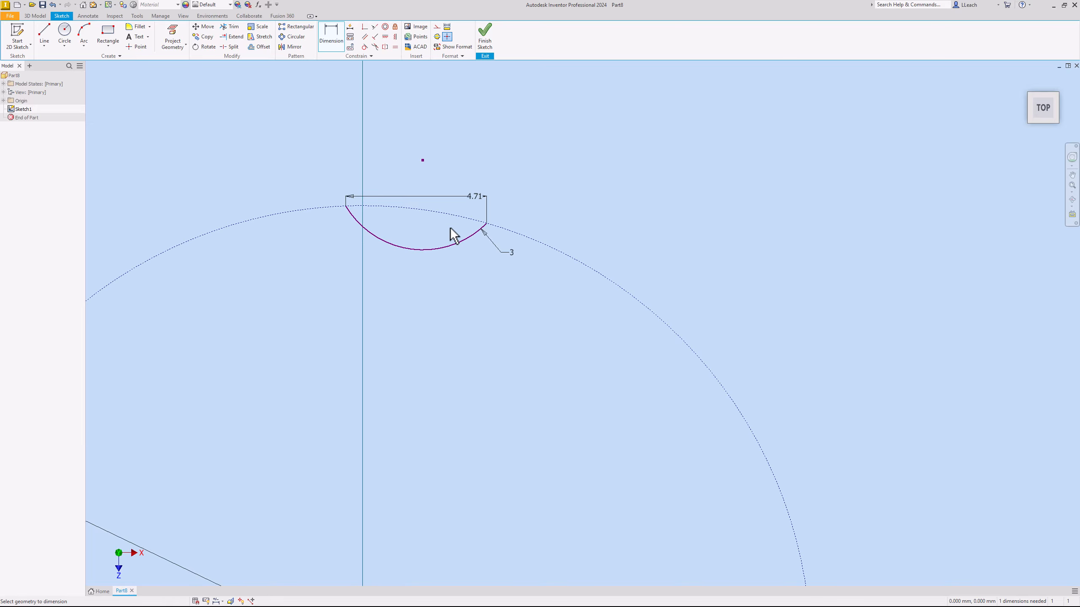
# - Constrain the arc's centre point to be vertically aligned with the sketch origin
pyautogui.scroll(-4, 451, 206)
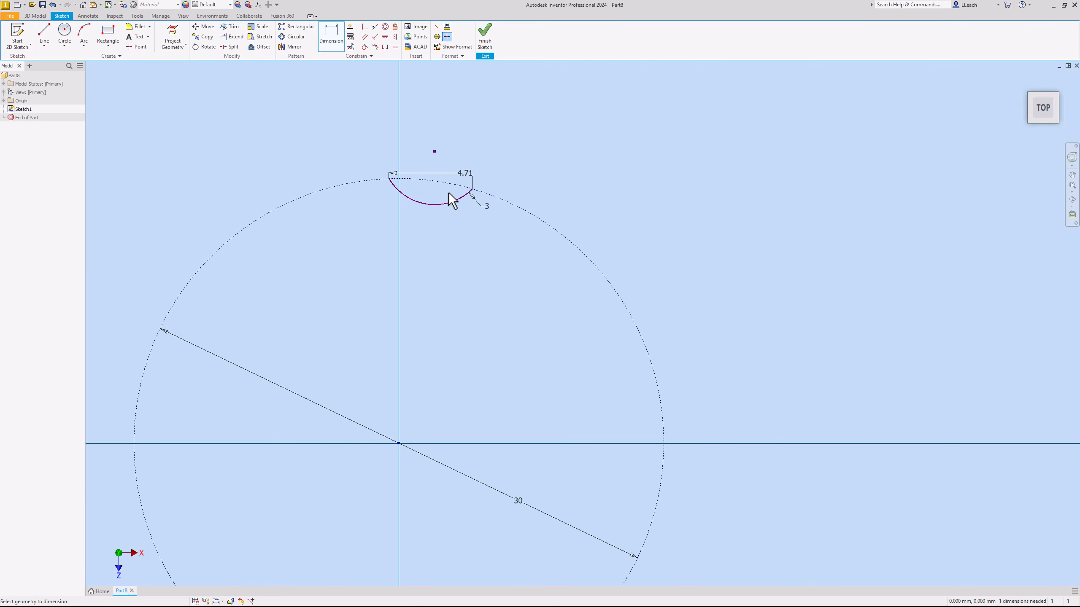
pyautogui.click(396, 37)
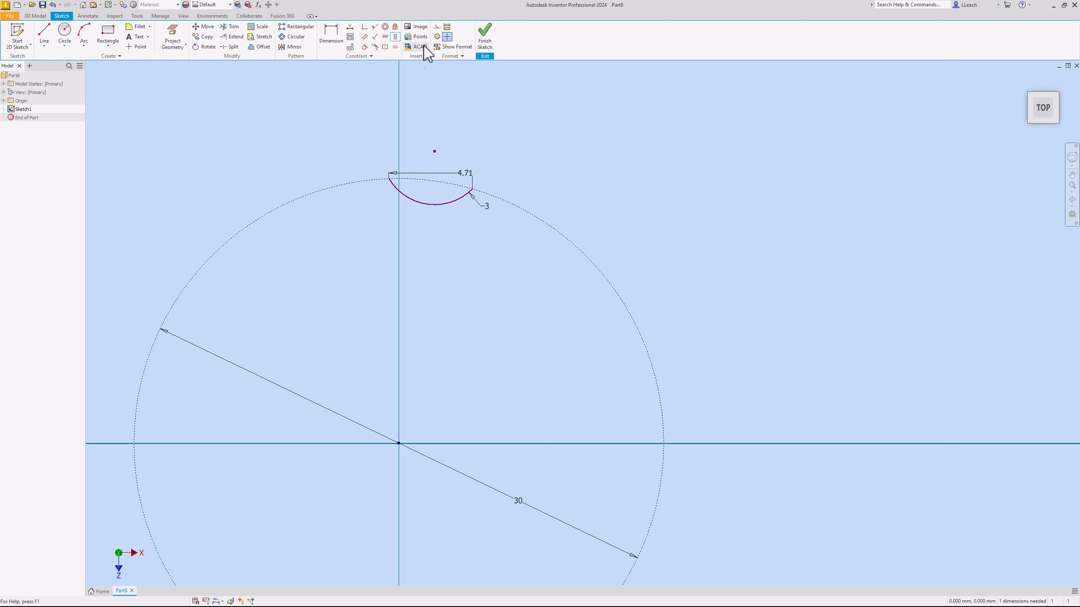
pyautogui.click(399, 443)
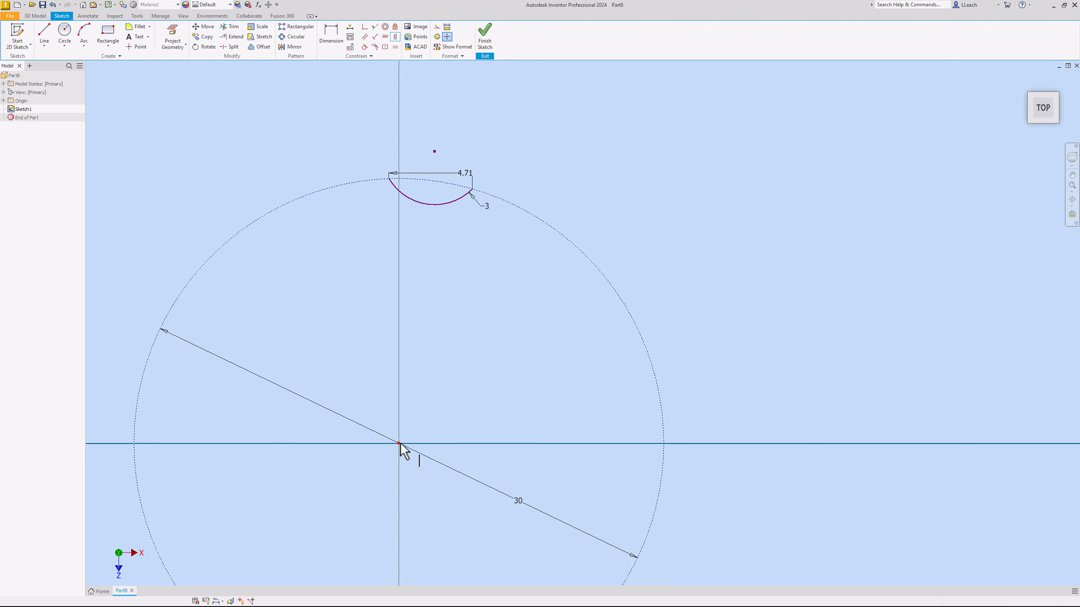
pyautogui.click(435, 151)
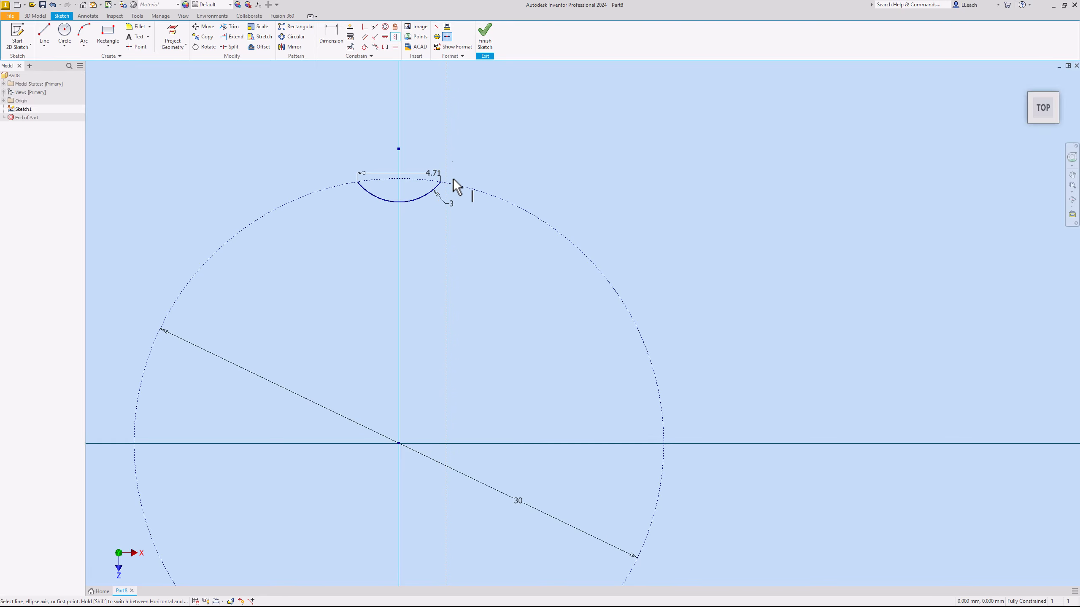
# - Create a circular pattern of the arc around the origin with 20 instances over 360 degrees
pyautogui.scroll(-3, 415, 198)
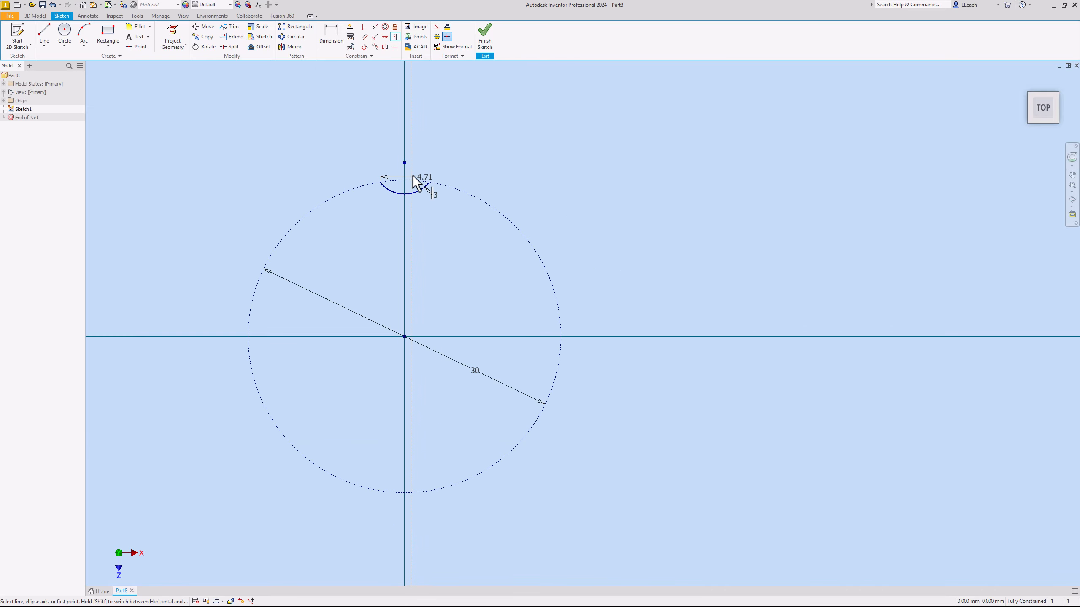
pyautogui.scroll(3, 427, 174)
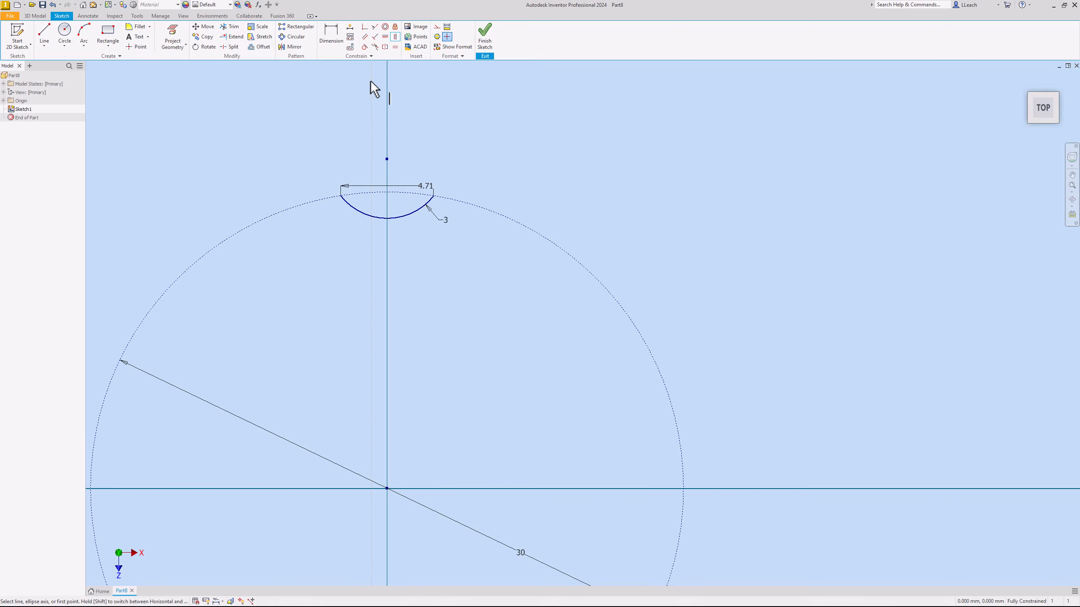
pyautogui.click(296, 37)
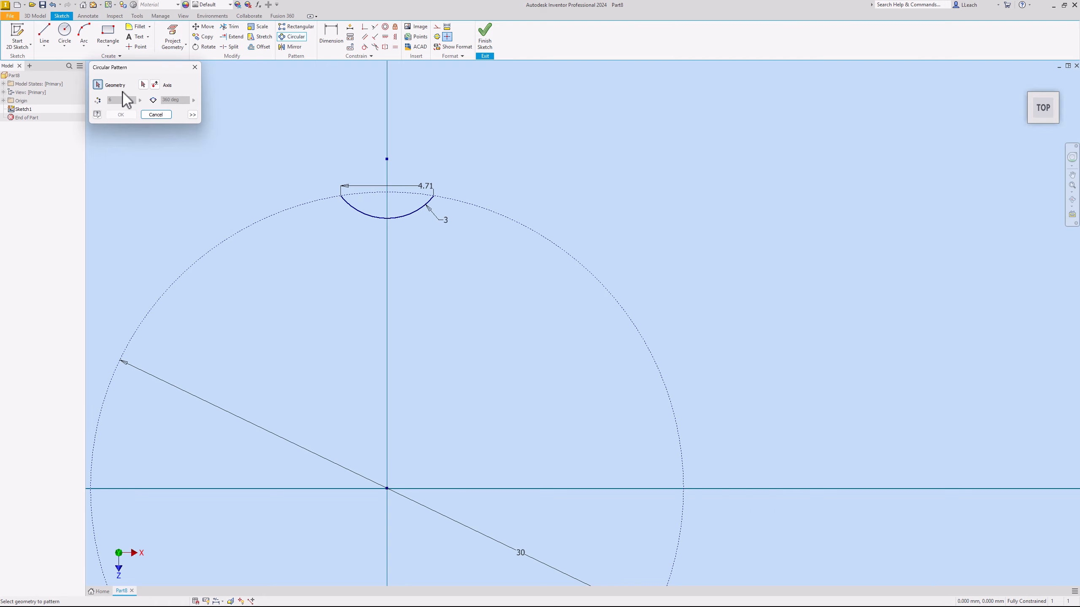
pyautogui.click(366, 218)
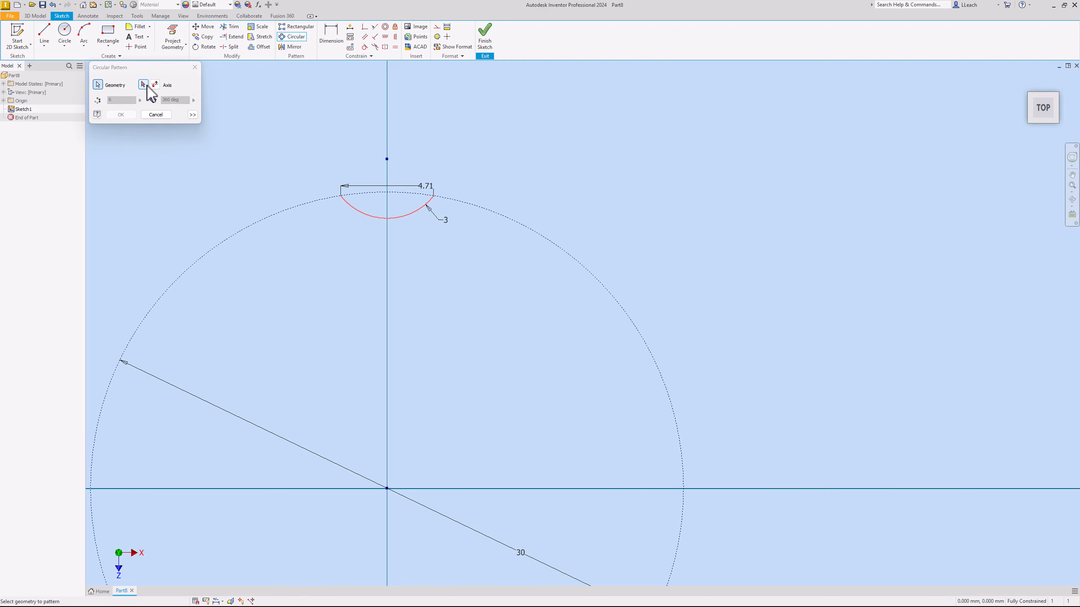
pyautogui.click(143, 85)
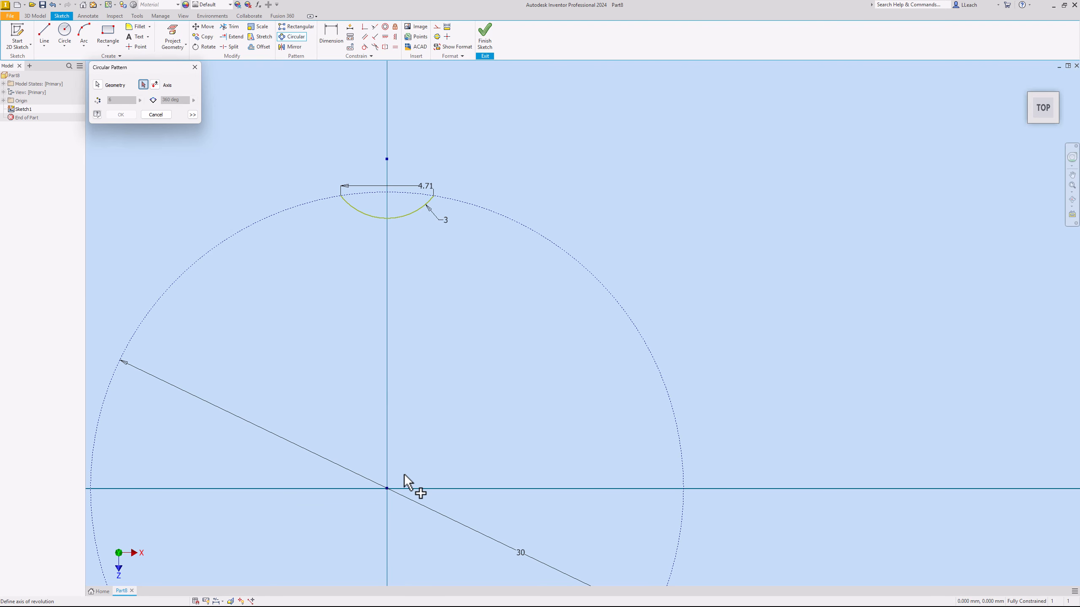
pyautogui.click(387, 489)
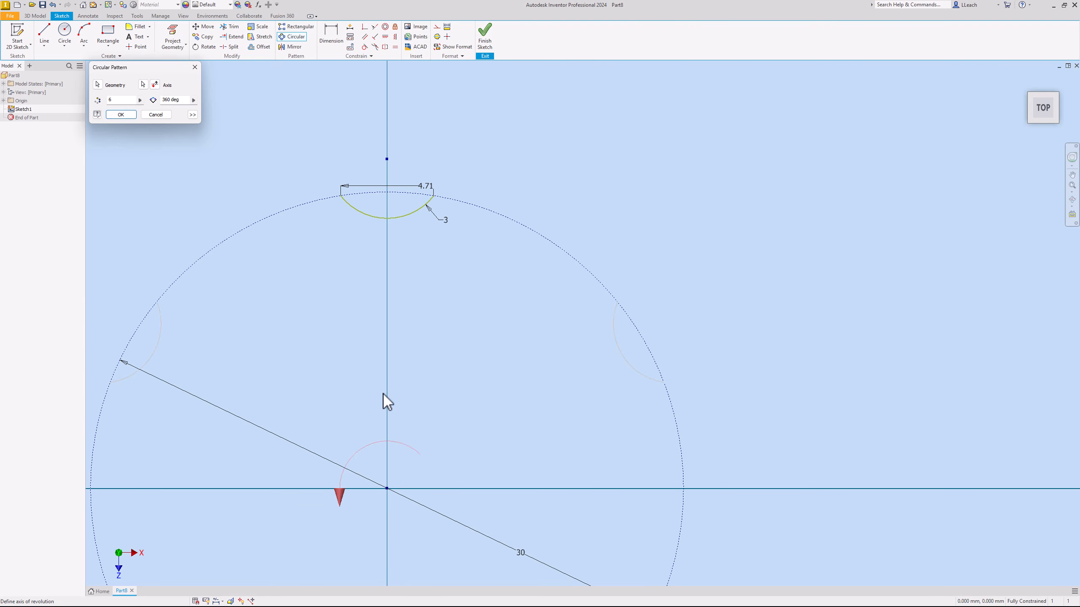
pyautogui.moveTo(451, 432); pyautogui.dragTo(468, 338, button='middle')
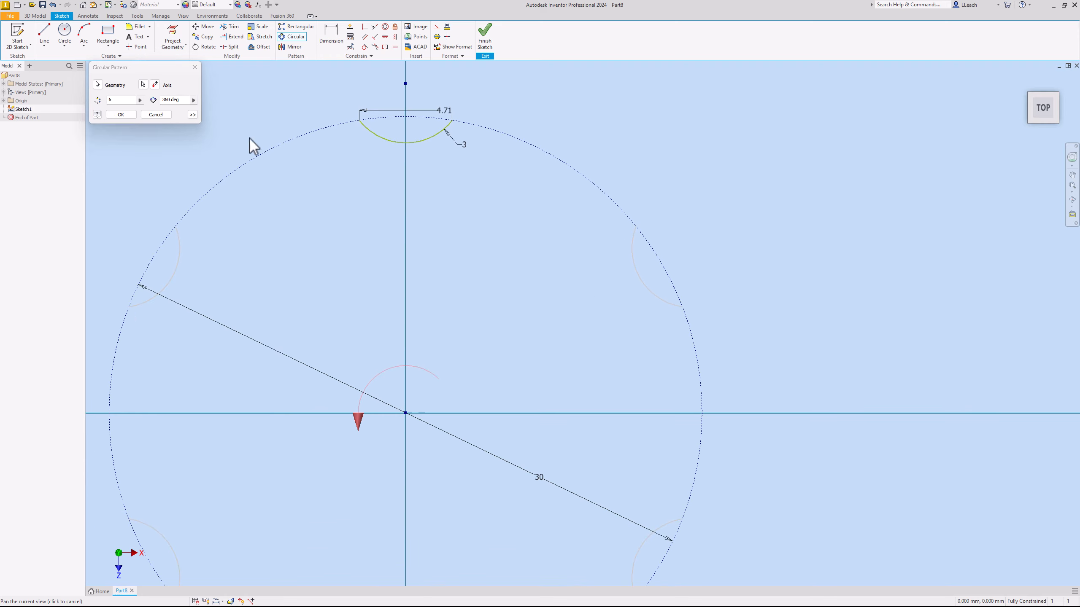
pyautogui.moveTo(116, 103); pyautogui.dragTo(107, 100)
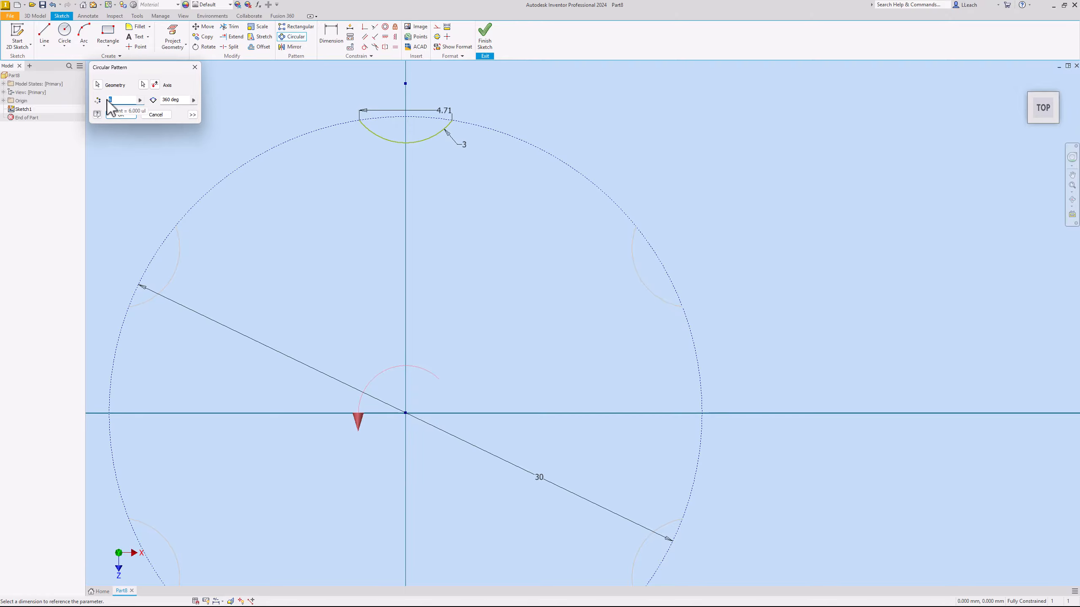
pyautogui.write('20')
pyautogui.scroll(-2, 380, 319)
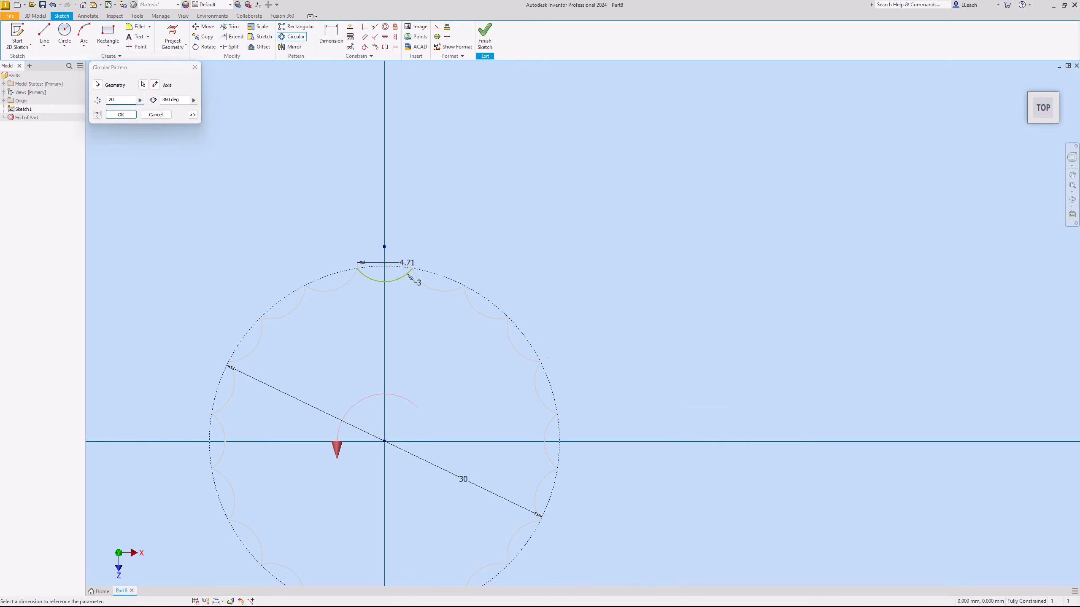
pyautogui.scroll(-1, 379, 319)
pyautogui.press('Return')
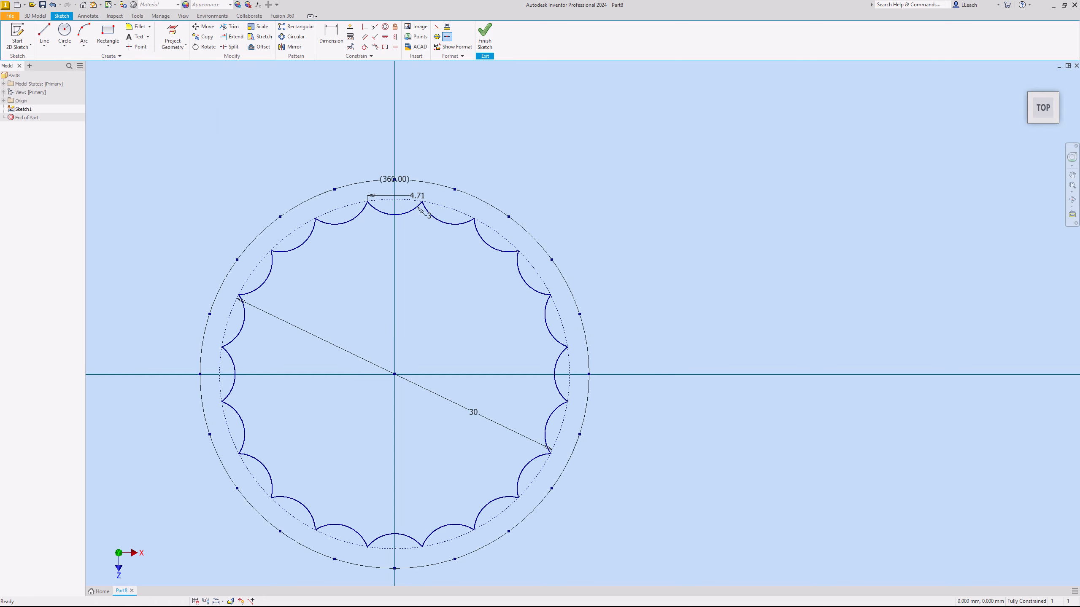
# - Examine up close how the ends of neighbouring patterned arcs meet on the construction circle, and review the whole ring
pyautogui.scroll(-2, 333, 232)
pyautogui.scroll(3, 333, 232)
pyautogui.scroll(8, 312, 210)
pyautogui.scroll(4, 318, 217)
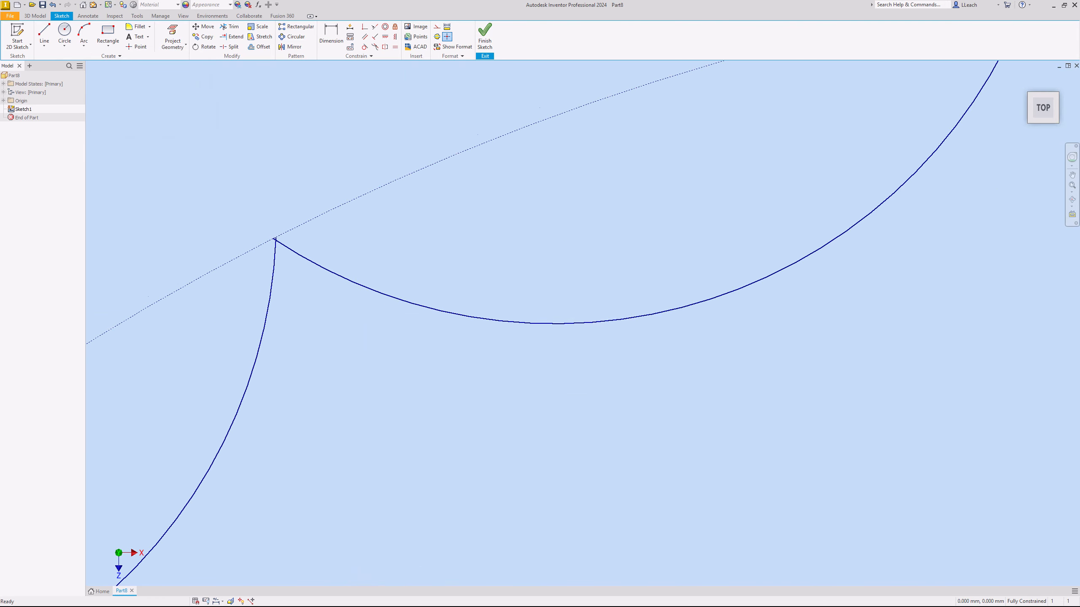
pyautogui.scroll(-6, 709, 209)
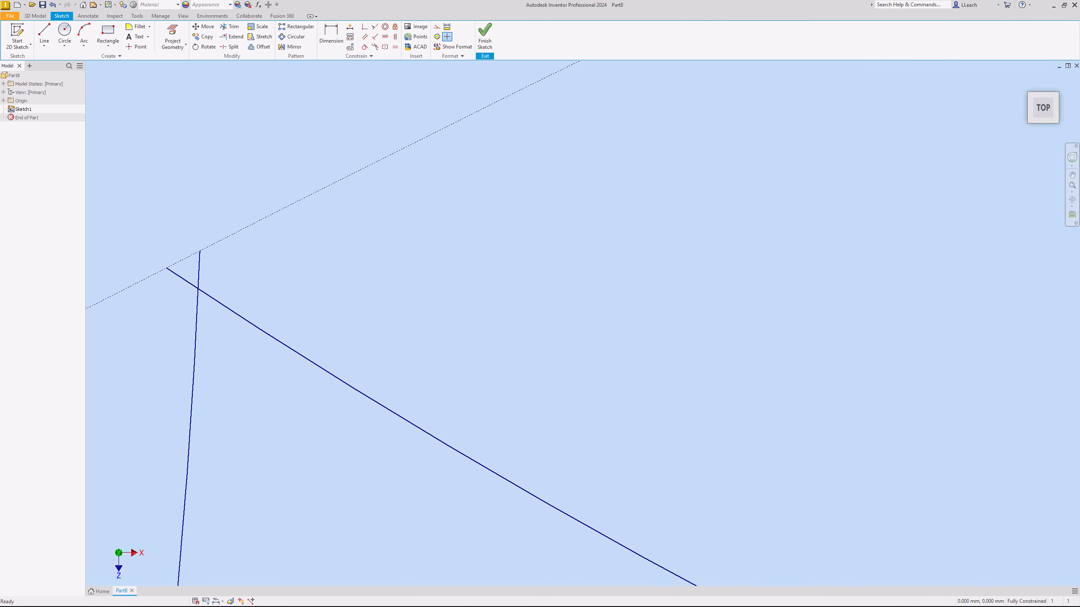
pyautogui.scroll(-5, 236, 261)
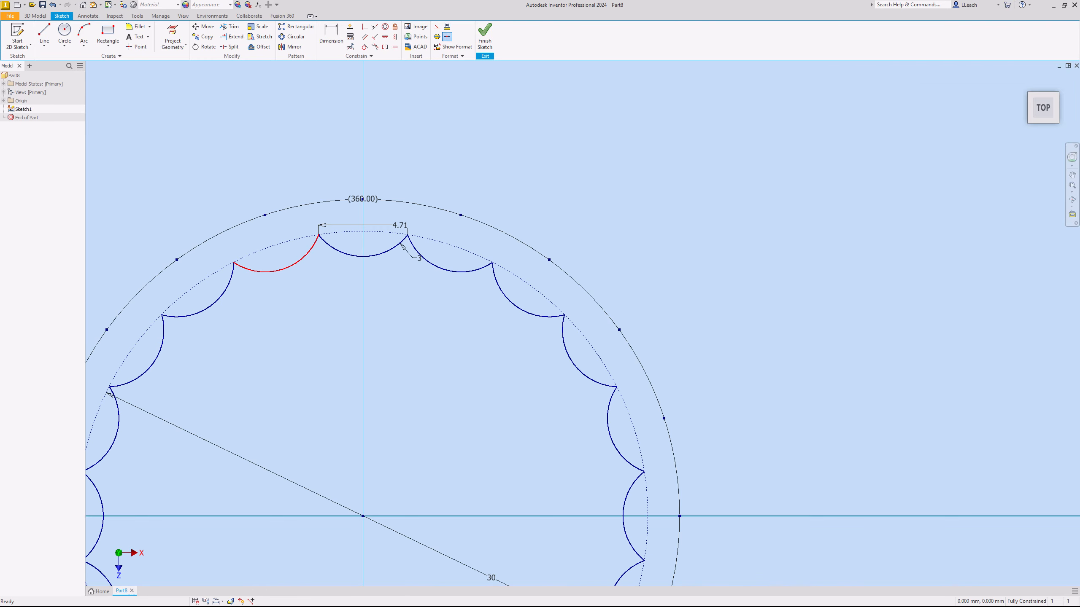
pyautogui.moveTo(237, 261)
pyautogui.mouseDown(button='middle')
pyautogui.moveTo(278, 187)
pyautogui.moveTo(284, 104)
pyautogui.mouseUp(button='middle')
pyautogui.scroll(-3, 413, 256)
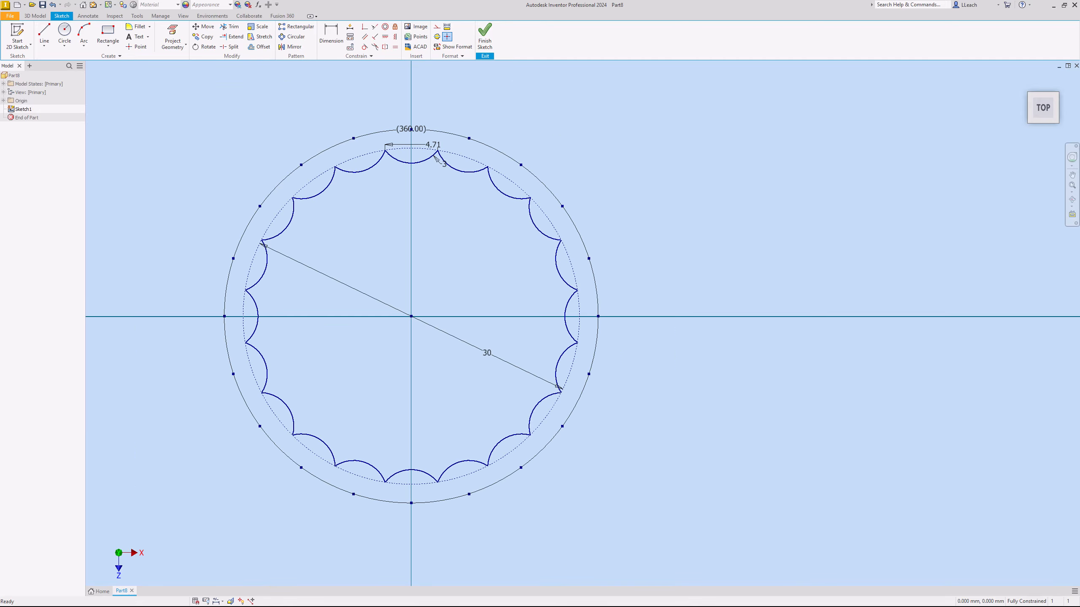
pyautogui.moveTo(413, 255); pyautogui.dragTo(404, 264, button='middle')
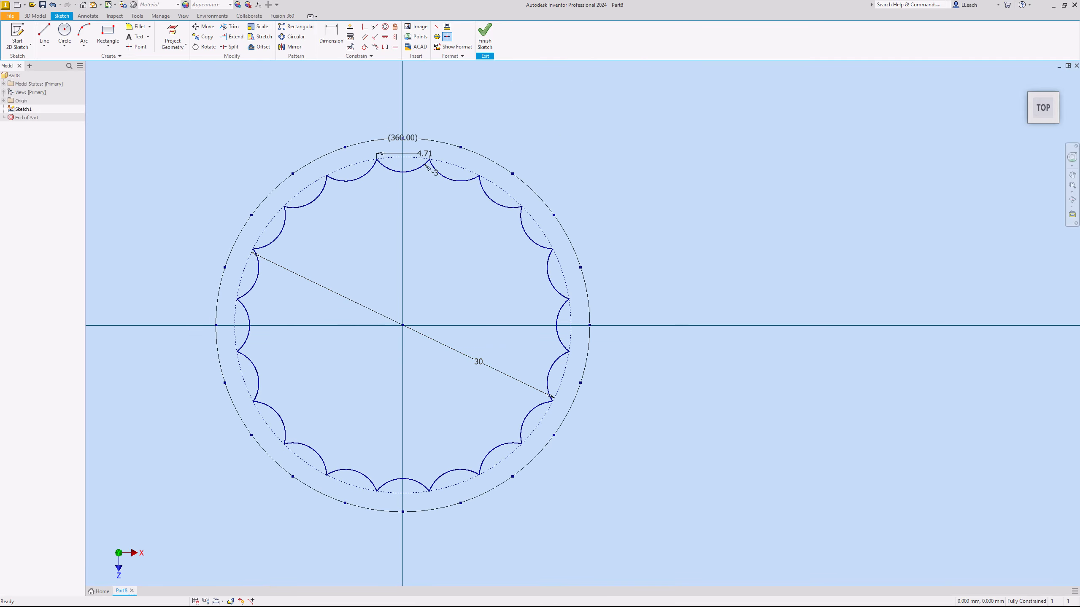
# - Finish the sketch and extrude the scalloped profile by 0.01 mm
pyautogui.click(485, 35)
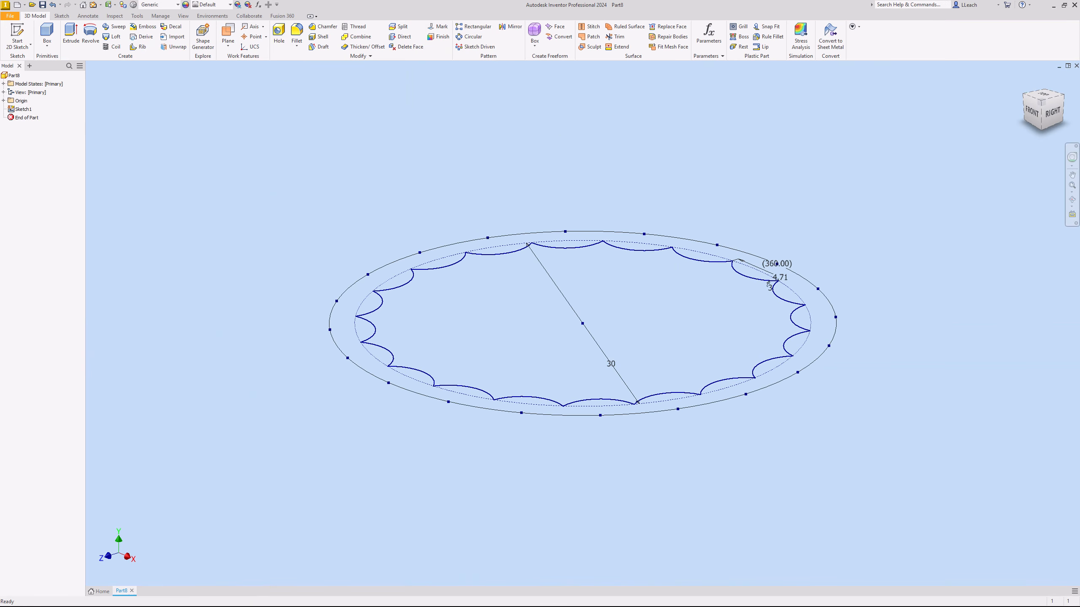
pyautogui.click(71, 34)
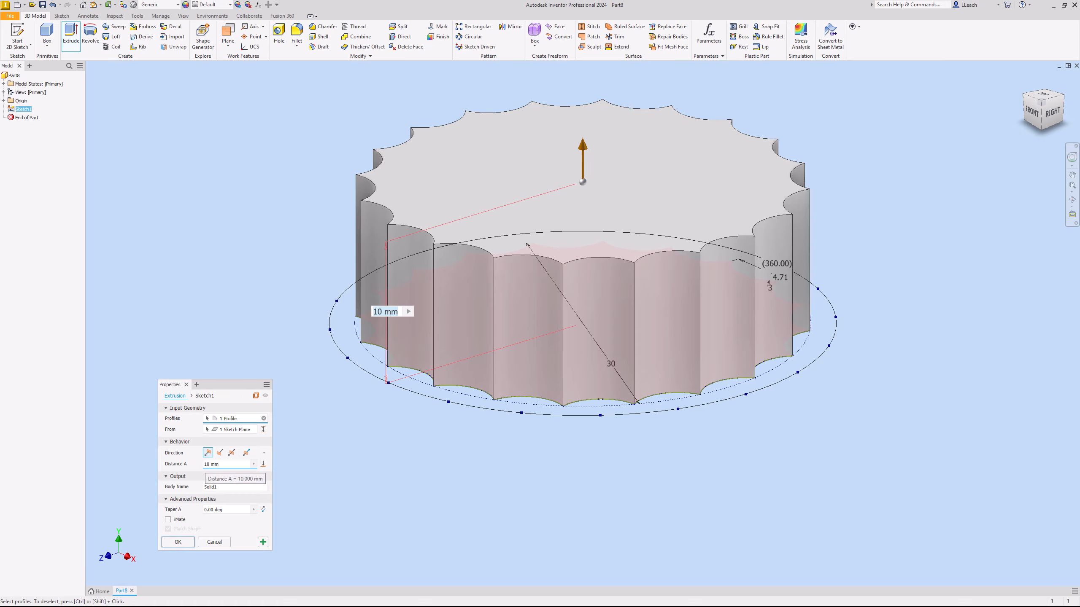
pyautogui.click(205, 464)
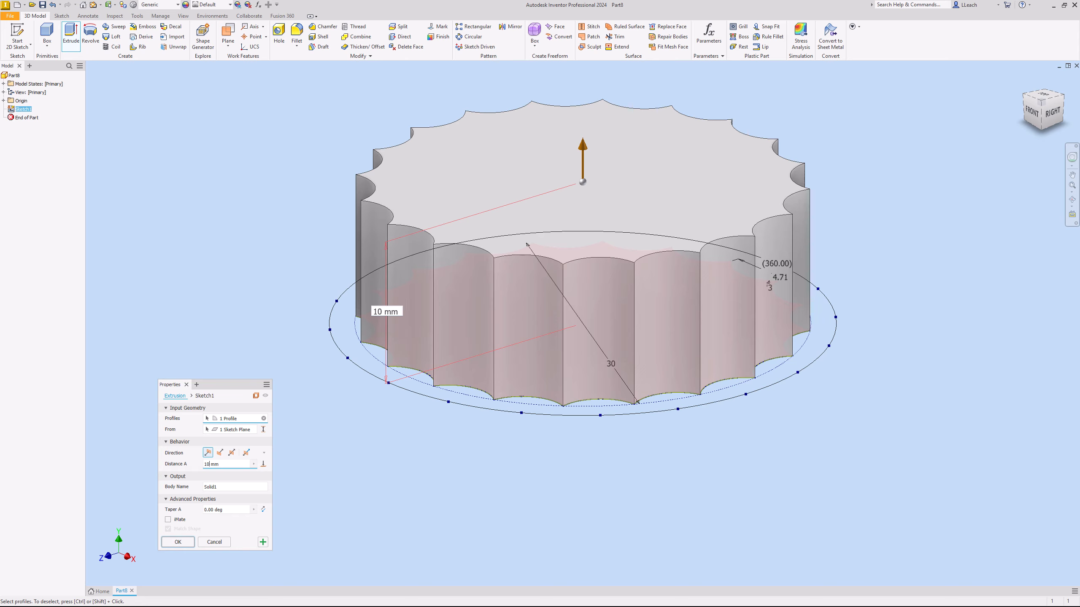
pyautogui.doubleClick(209, 464)
pyautogui.write('0.01')
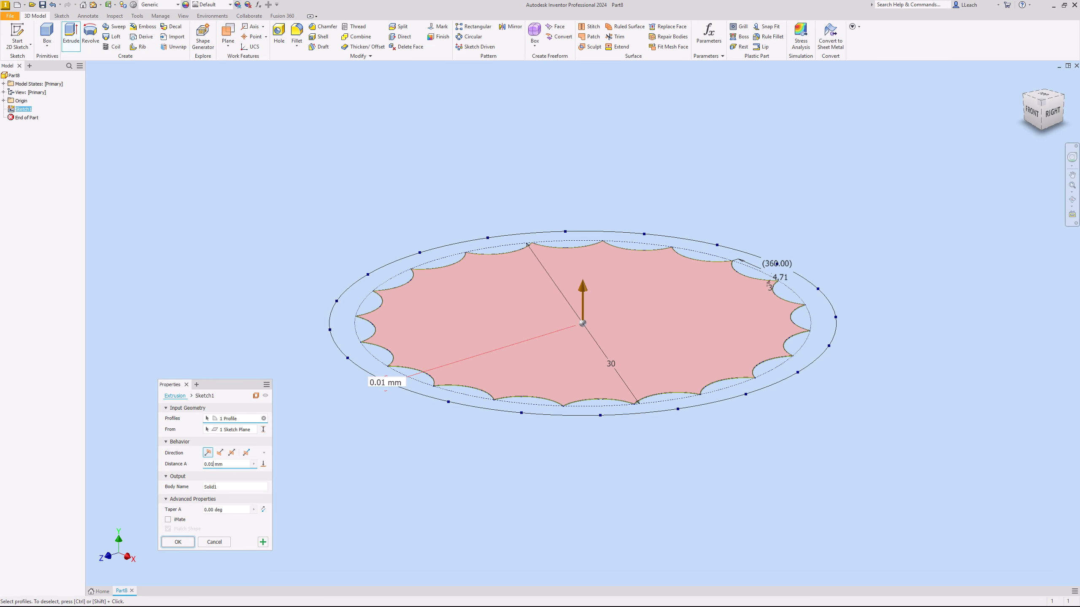
pyautogui.press('Return')
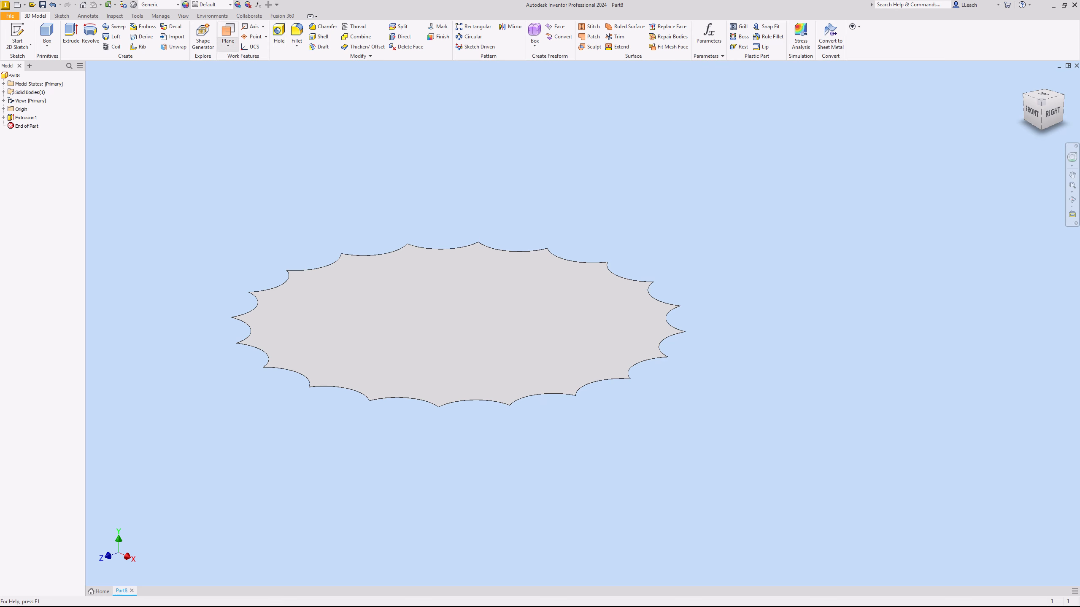
# - Create a work plane offset 4 mm above the XZ origin plane
pyautogui.click(228, 43)
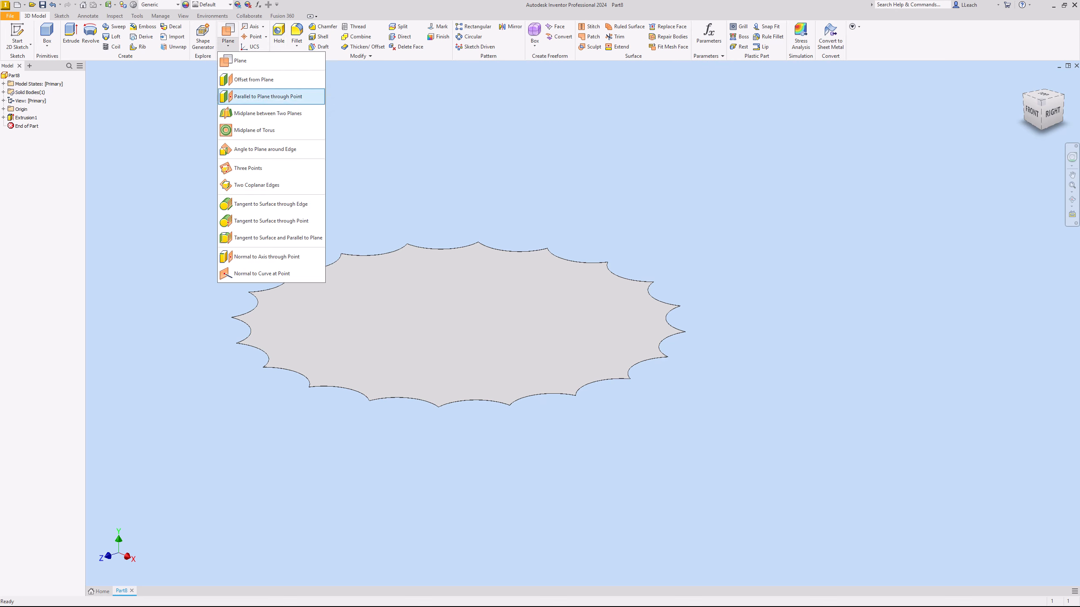
pyautogui.click(254, 80)
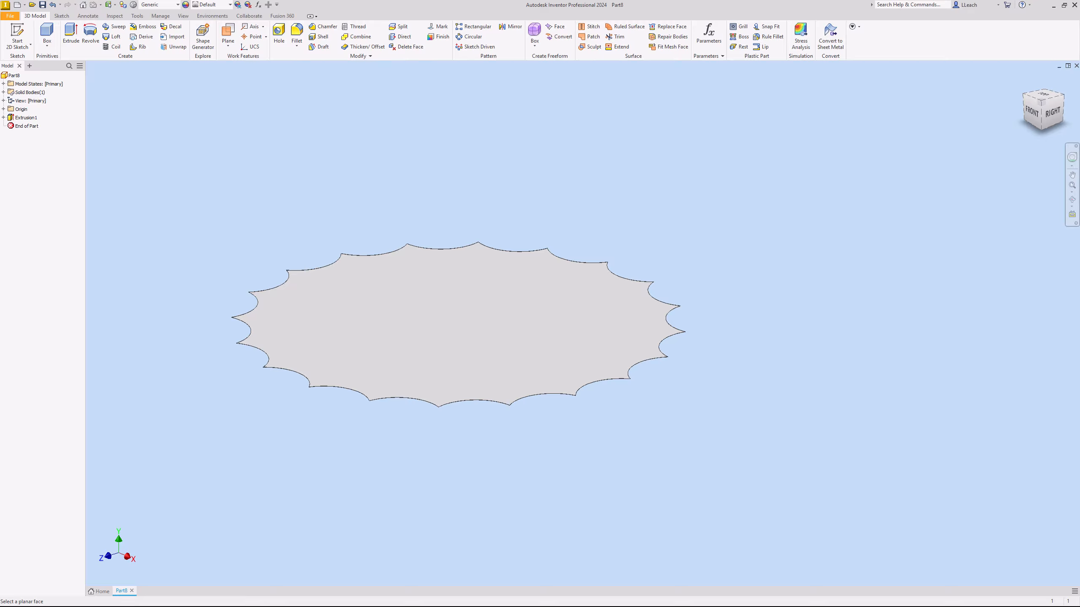
pyautogui.click(3, 108)
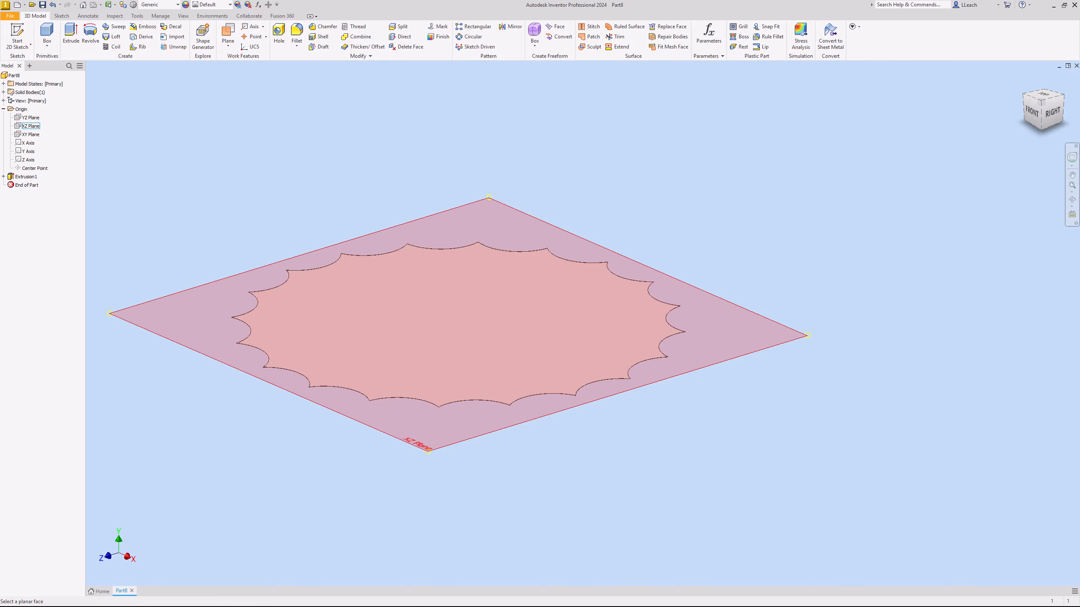
pyautogui.click(31, 126)
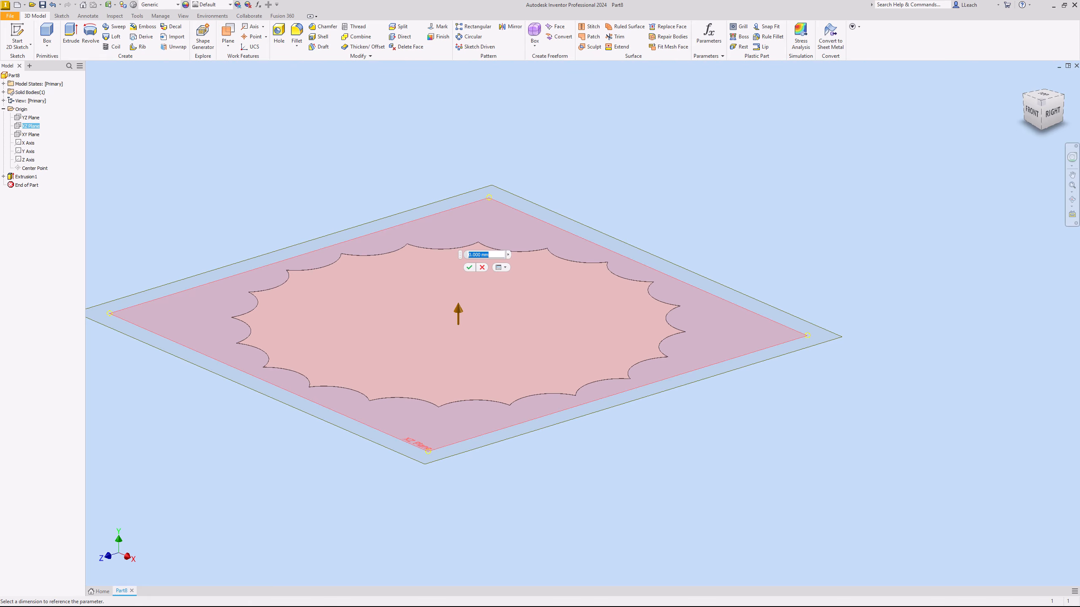
pyautogui.write('4')
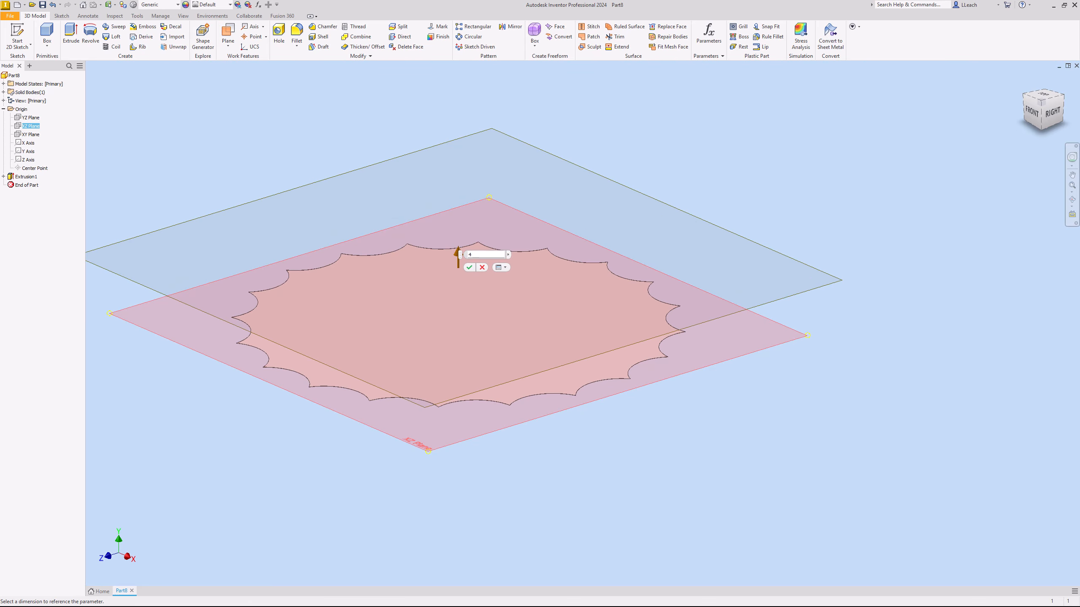
pyautogui.press('Return')
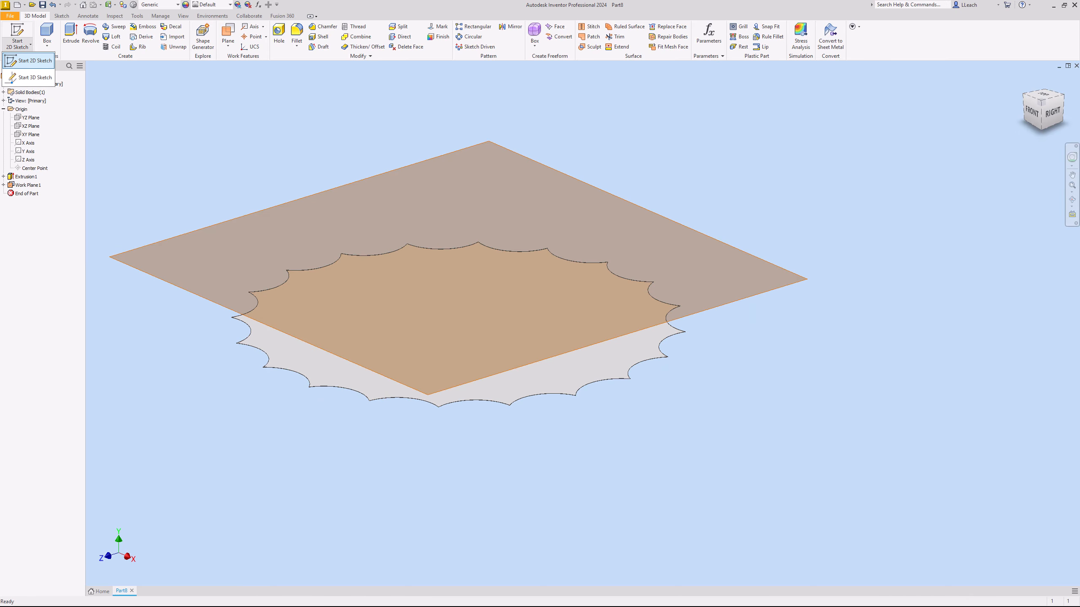
# - Start a 2D sketch on the offset work plane and draw a 26.5 mm diameter circle centred on the origin
pyautogui.click(17, 38)
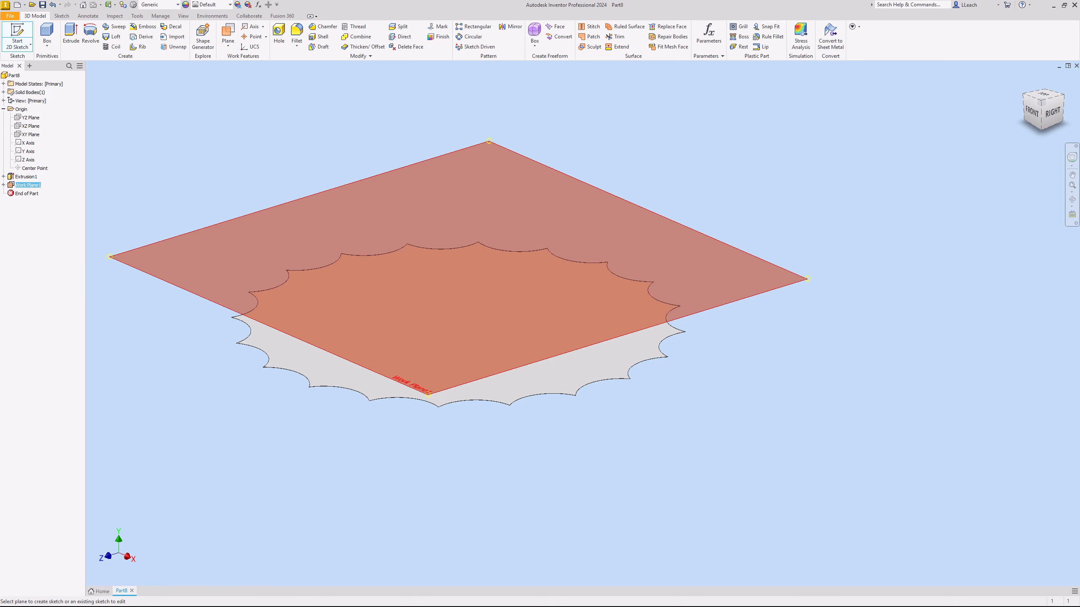
pyautogui.click(397, 382)
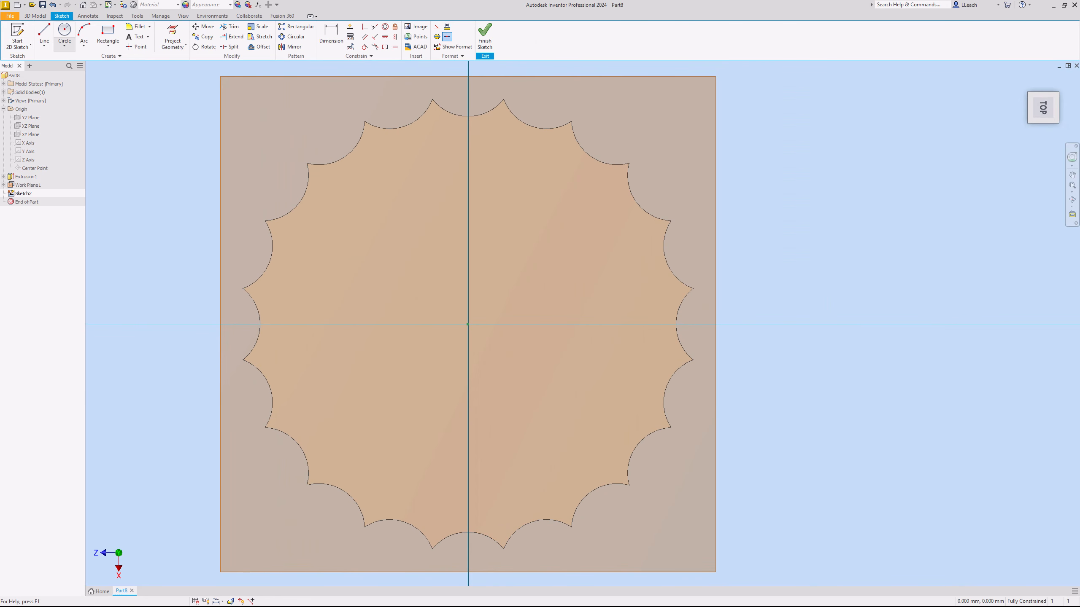
pyautogui.click(64, 45)
pyautogui.click(77, 60)
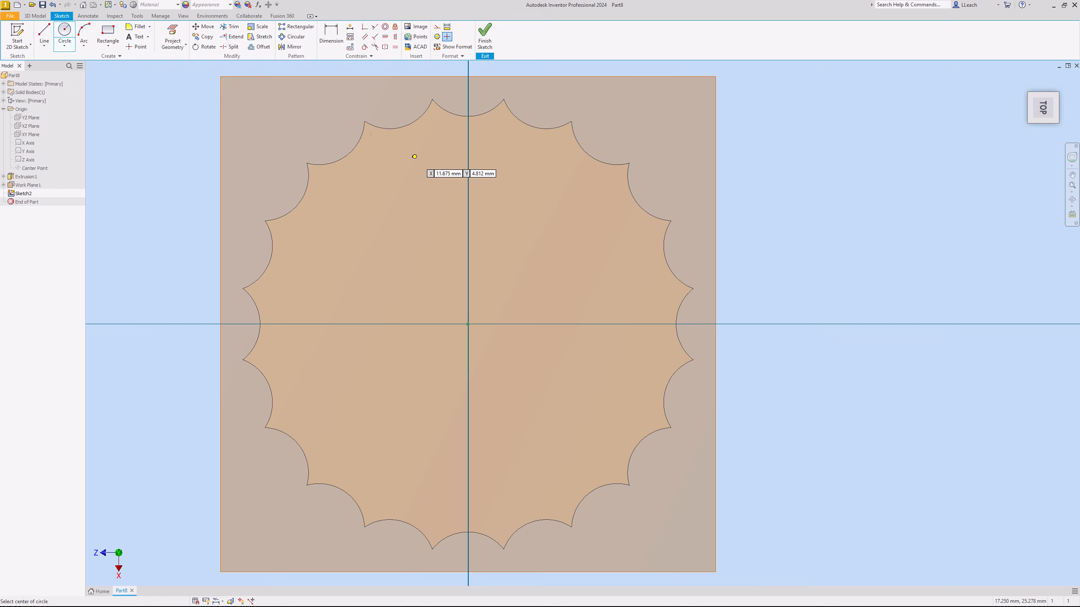
pyautogui.click(468, 324)
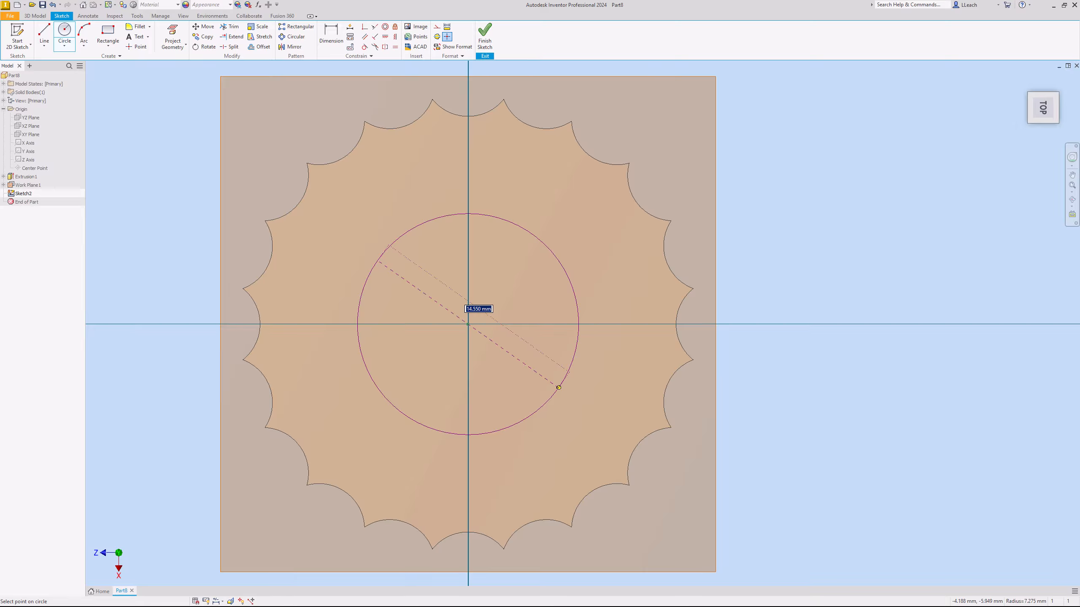
pyautogui.write('26.5')
pyautogui.press('Return')
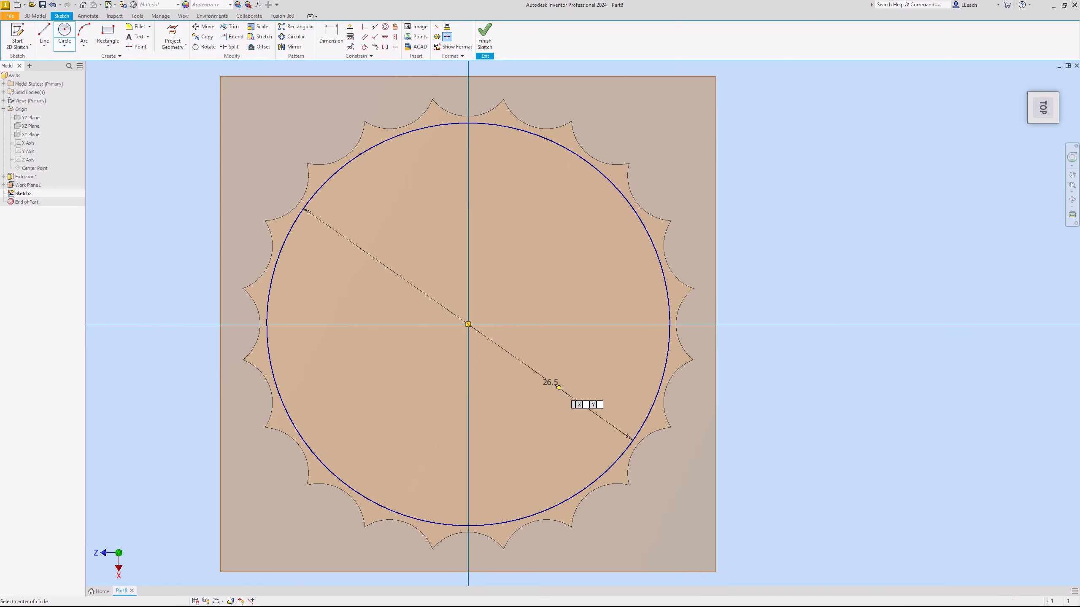
# - Finish the circle sketch and loft a solid from the scalloped base's upper face to the 26.5 mm circle
pyautogui.click(484, 34)
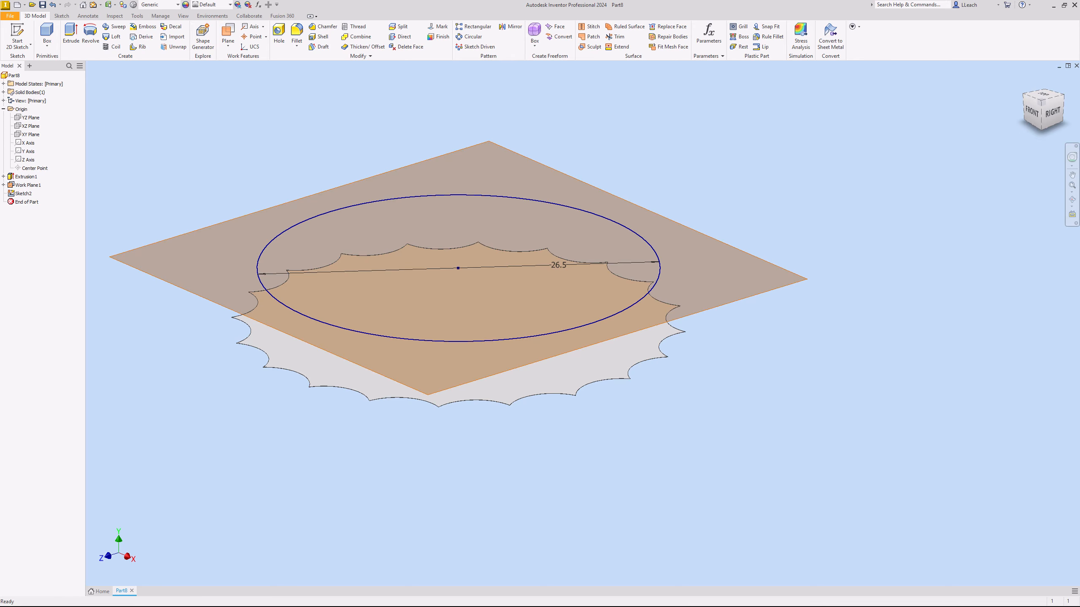
pyautogui.click(29, 186)
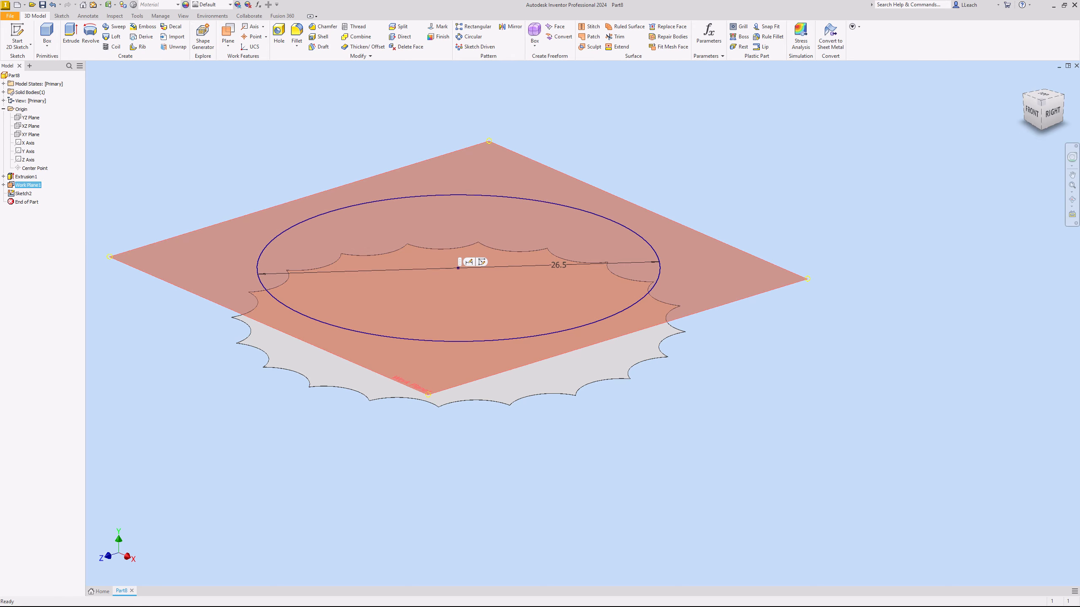
pyautogui.press('Escape')
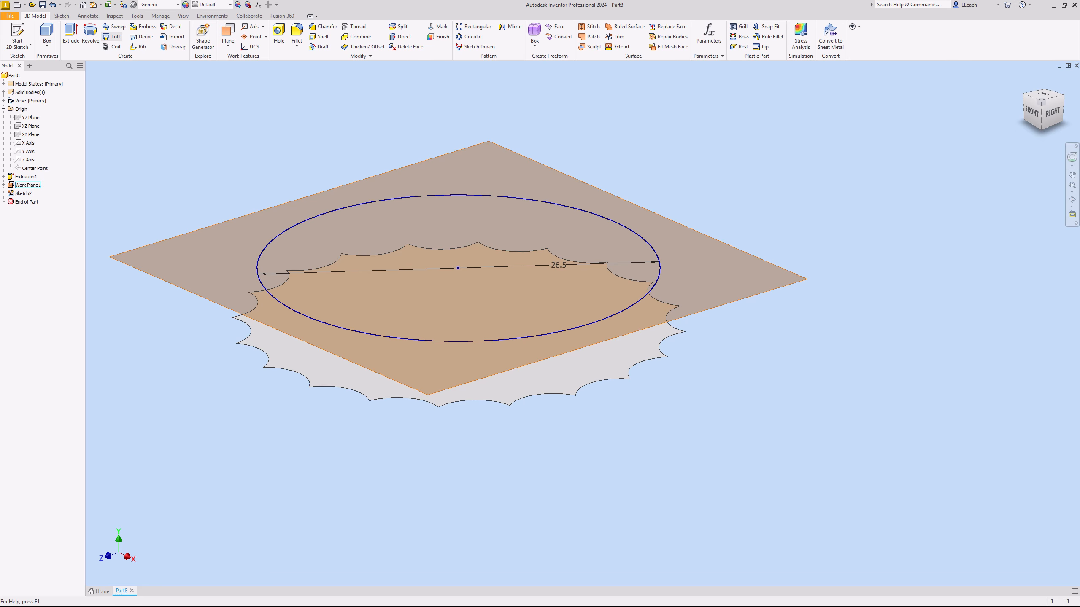
pyautogui.click(113, 37)
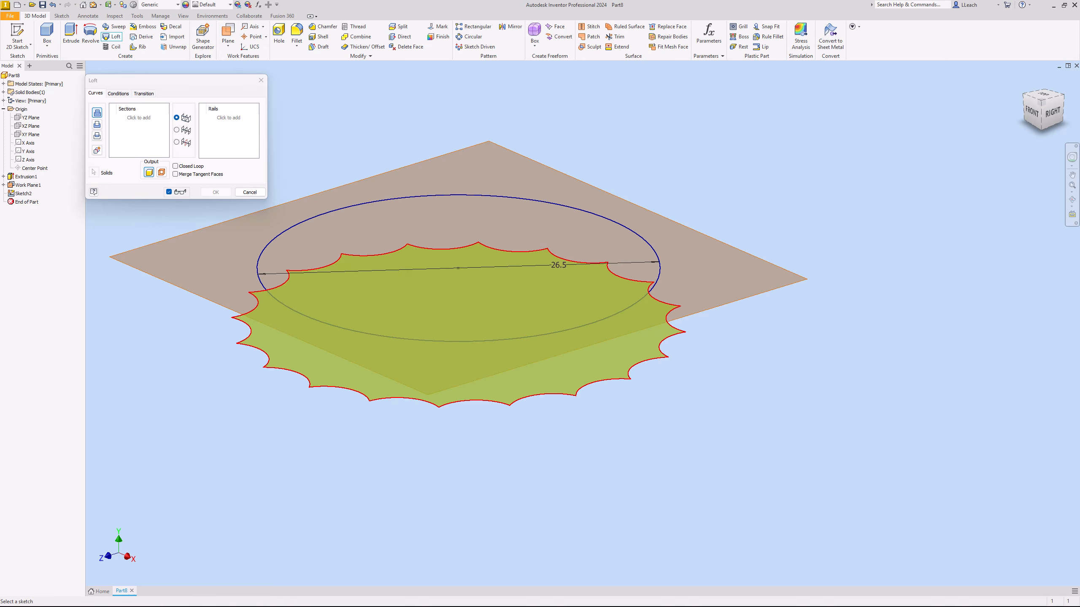
pyautogui.click(267, 360)
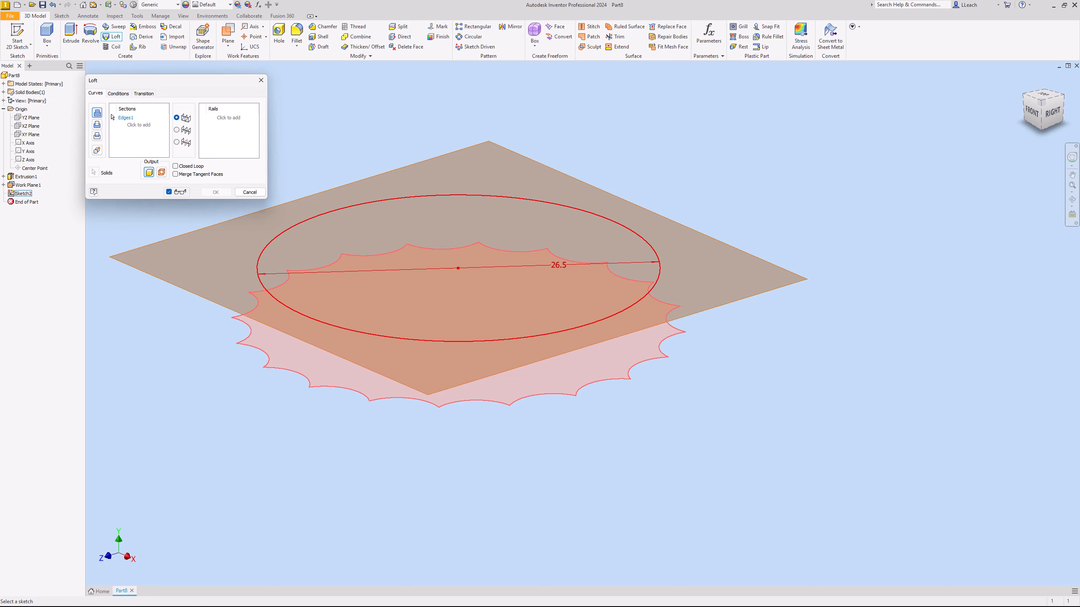
pyautogui.click(24, 194)
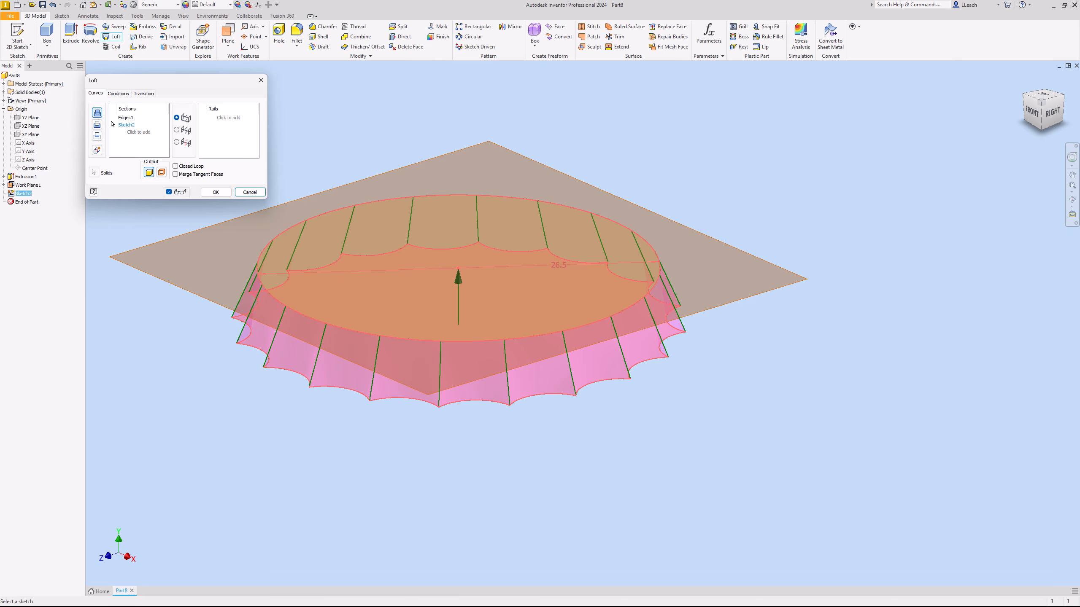
pyautogui.click(215, 192)
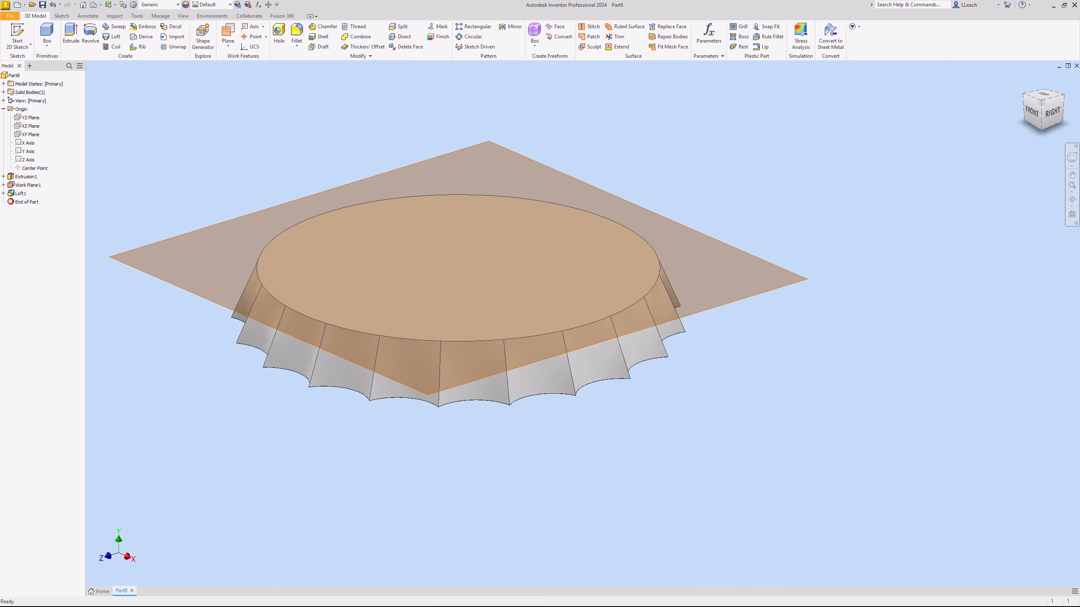
# - Create a work plane offset 3 mm above the existing work plane, and hide the lower plane
pyautogui.click(228, 42)
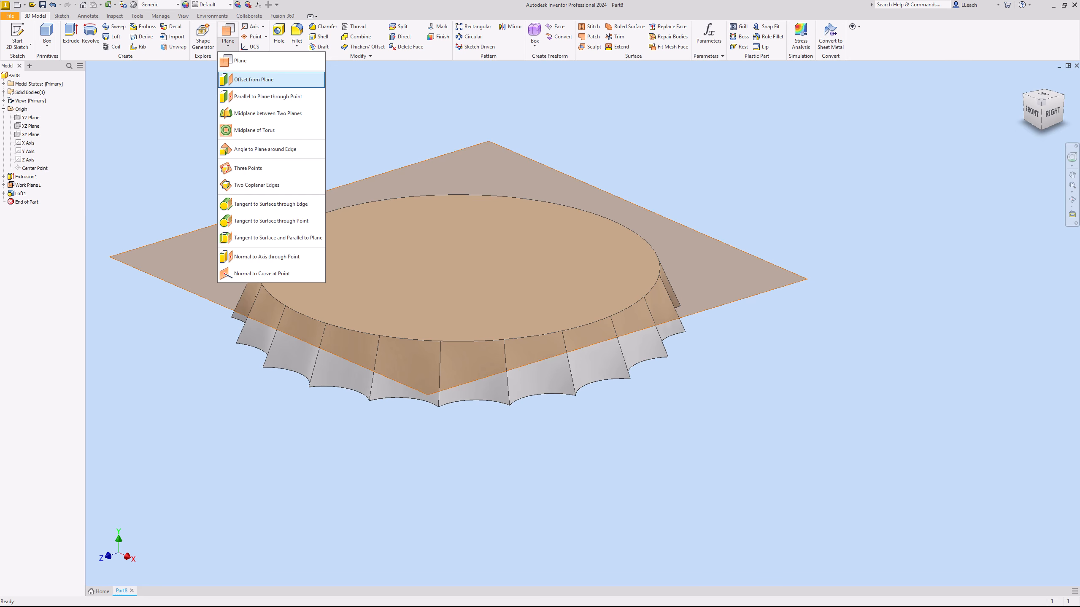
pyautogui.click(247, 79)
pyautogui.click(28, 185)
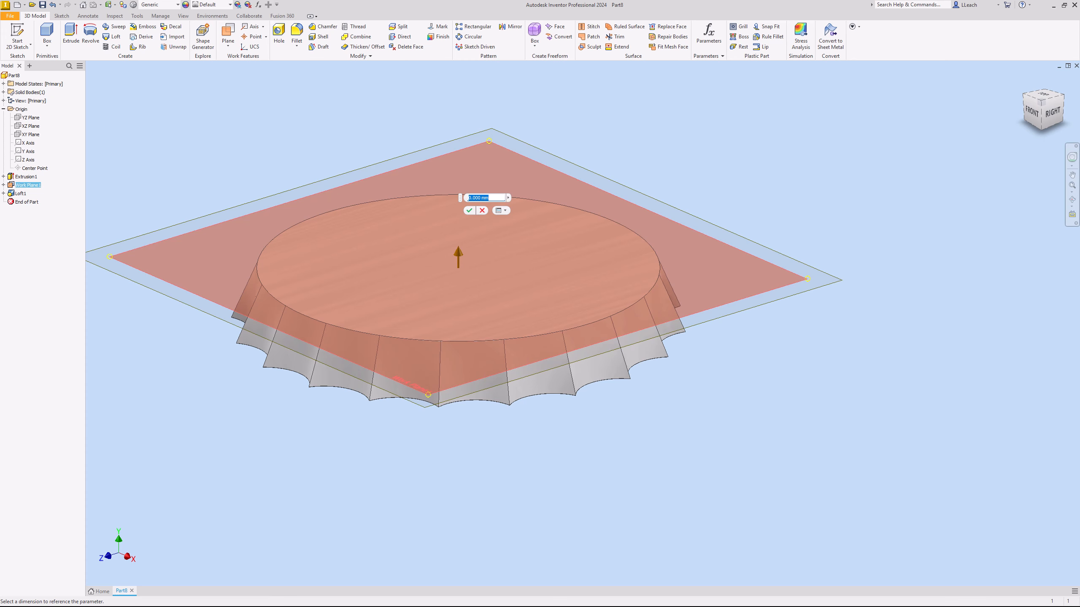
pyautogui.write('3')
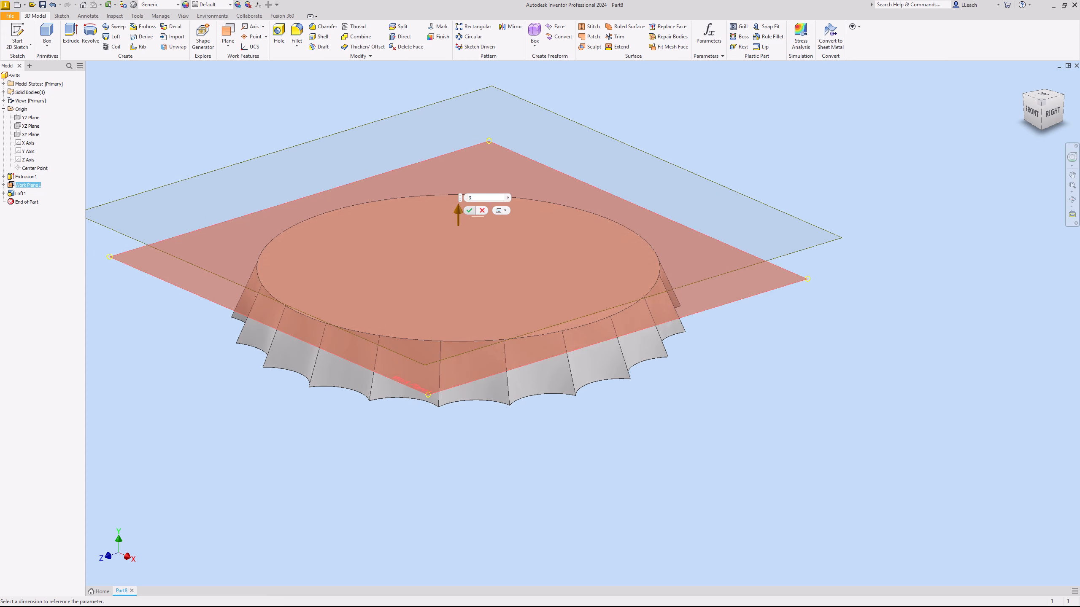
pyautogui.press('Return')
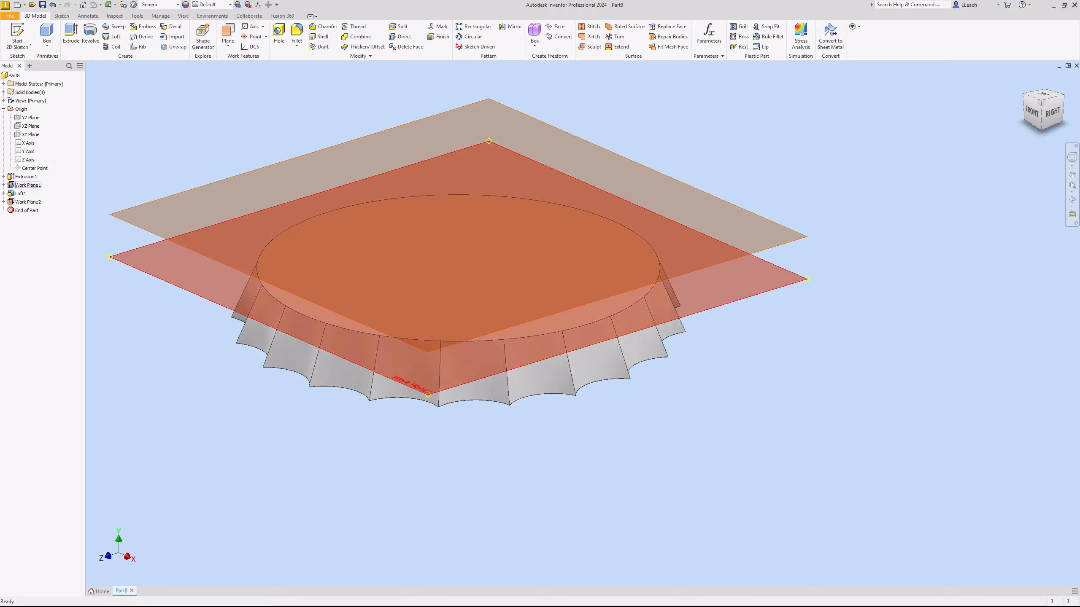
pyautogui.click(28, 185)
pyautogui.rightClick(30, 185)
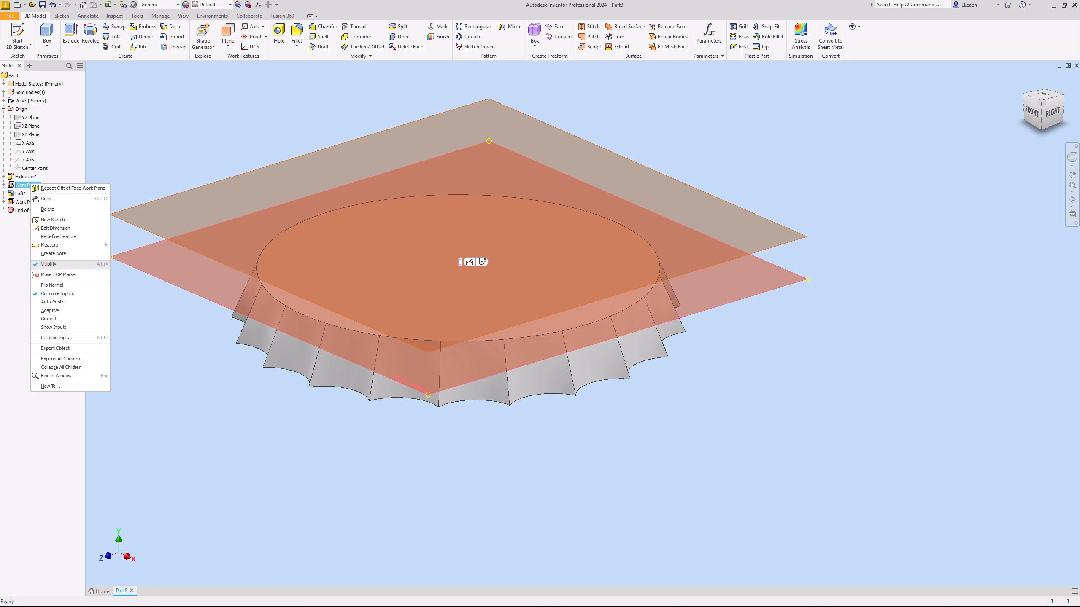
pyautogui.click(49, 264)
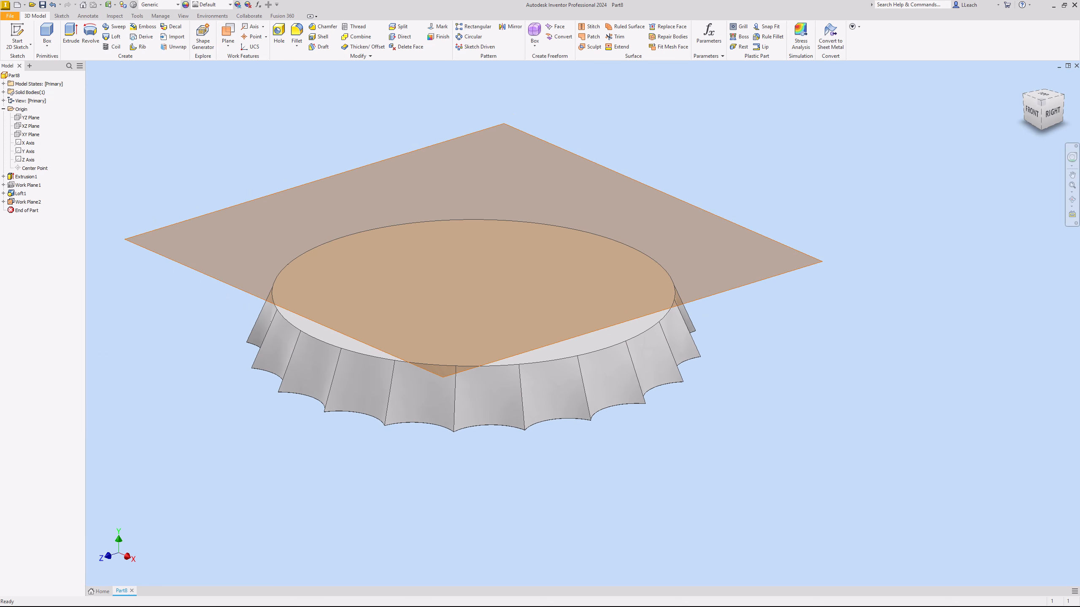
# - Sketch a 25 mm diameter circle centred on the origin on the upper work plane and finish the sketch
pyautogui.click(17, 37)
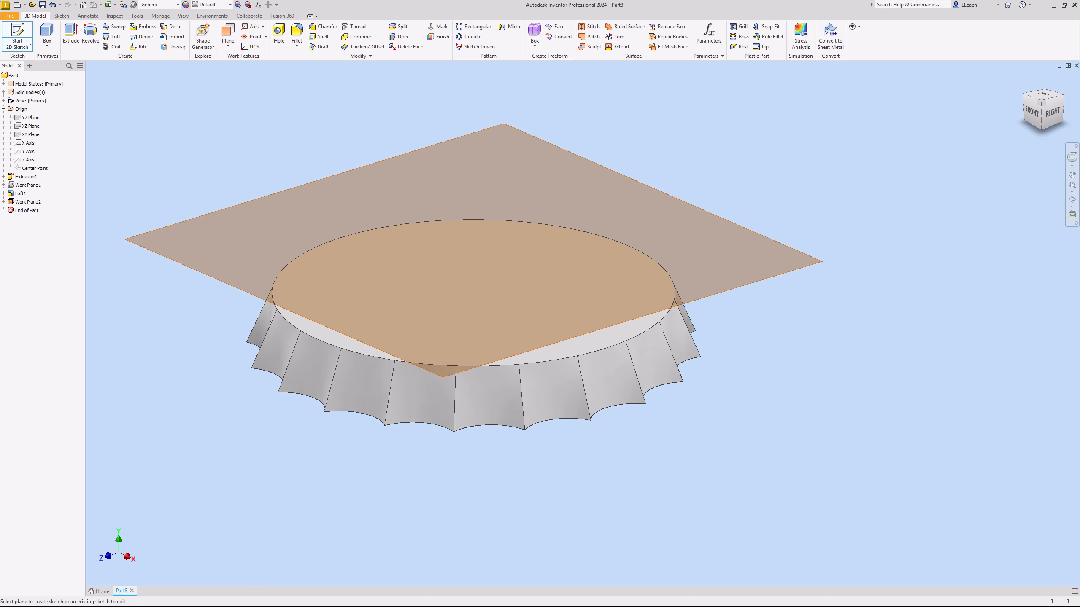
pyautogui.click(28, 202)
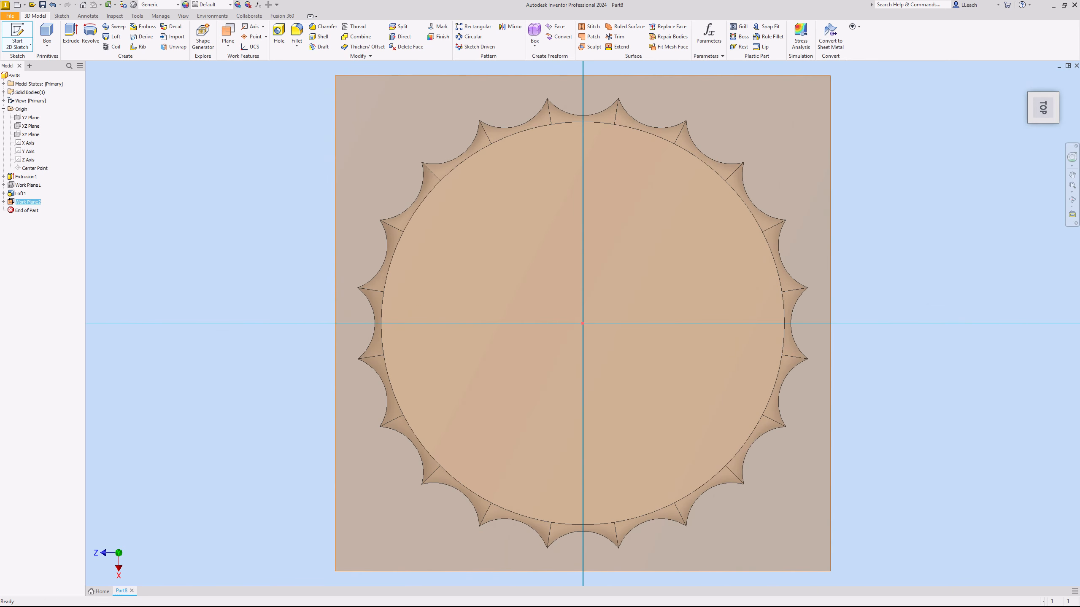
pyautogui.moveTo(583, 324); pyautogui.dragTo(519, 317, button='middle')
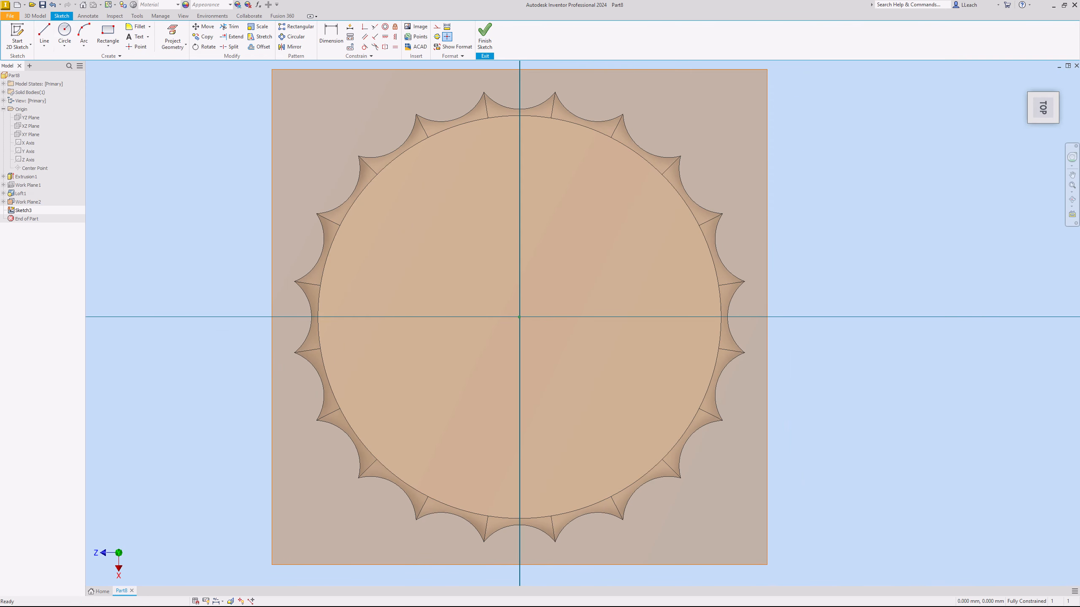
pyautogui.click(64, 45)
pyautogui.click(77, 60)
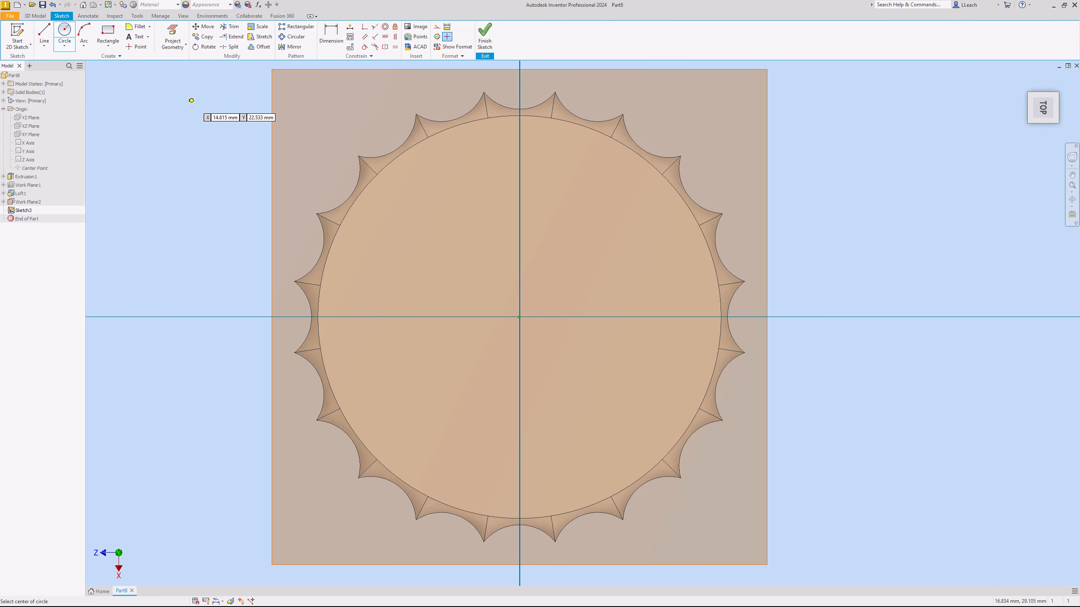
pyautogui.click(520, 317)
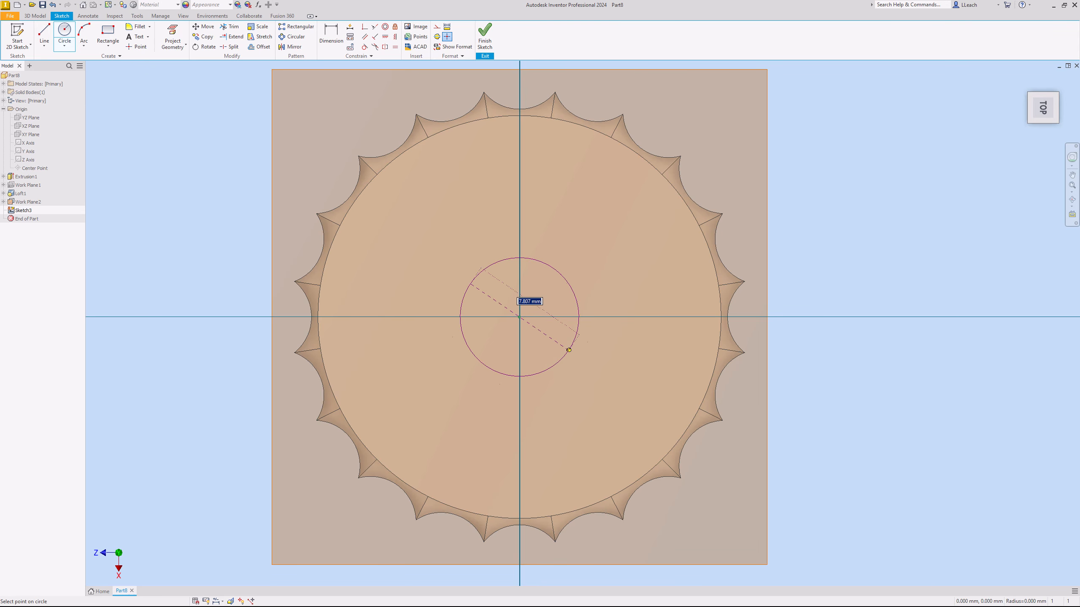
pyautogui.write('25')
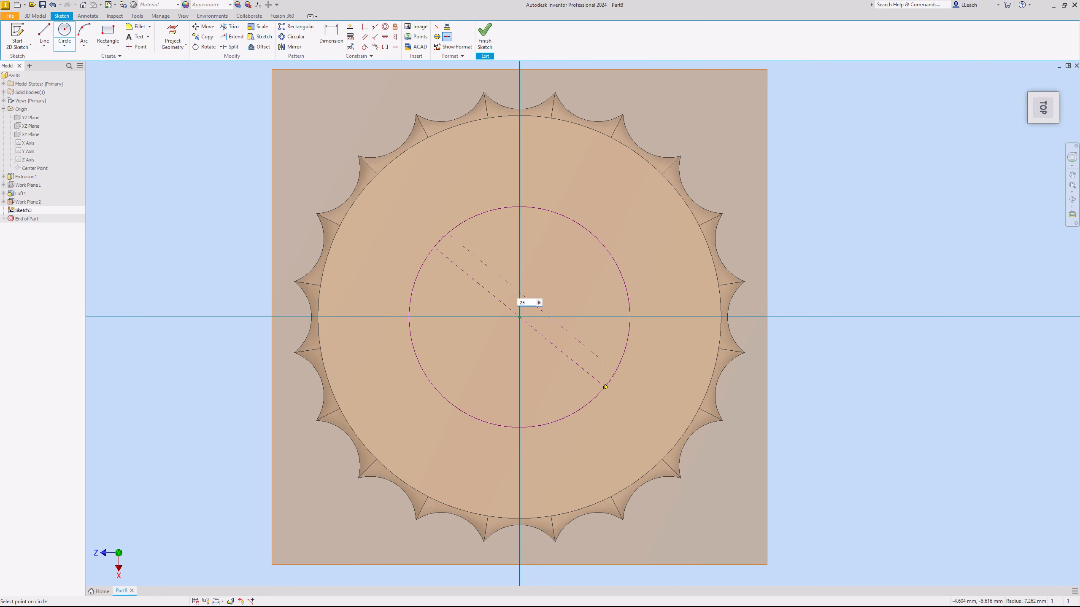
pyautogui.press('Return')
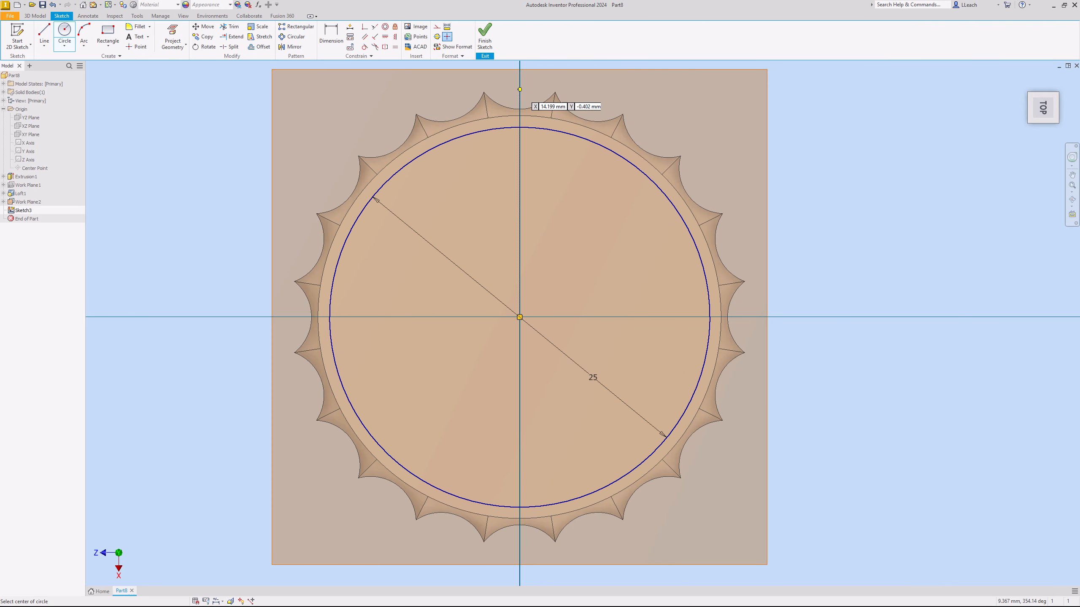
pyautogui.click(485, 34)
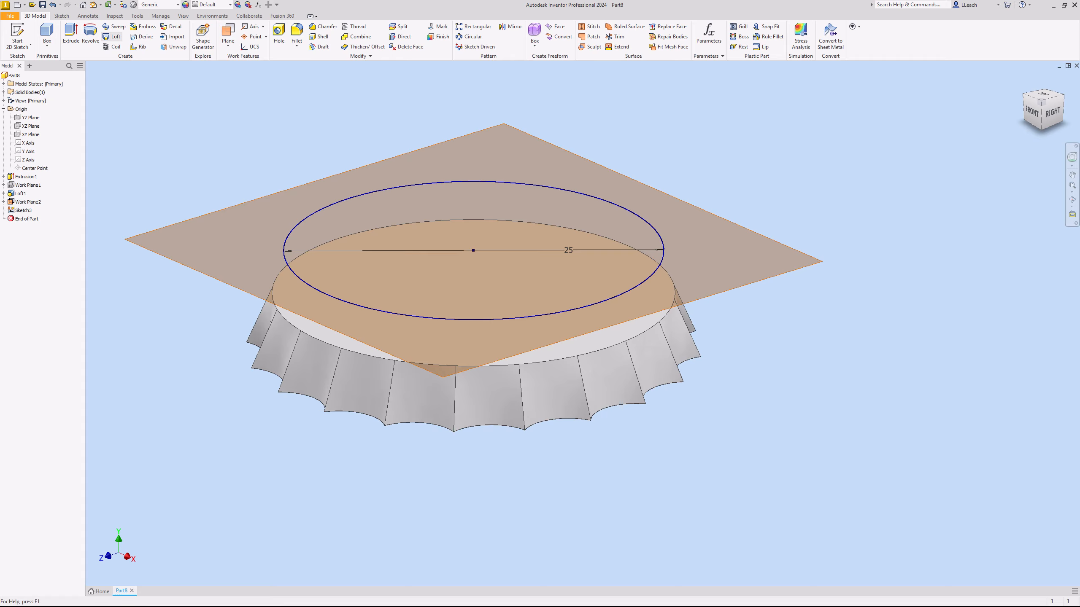
# - Loft a solid from the body's circular top face to the 25 mm circle, and hide the upper work plane
pyautogui.click(113, 37)
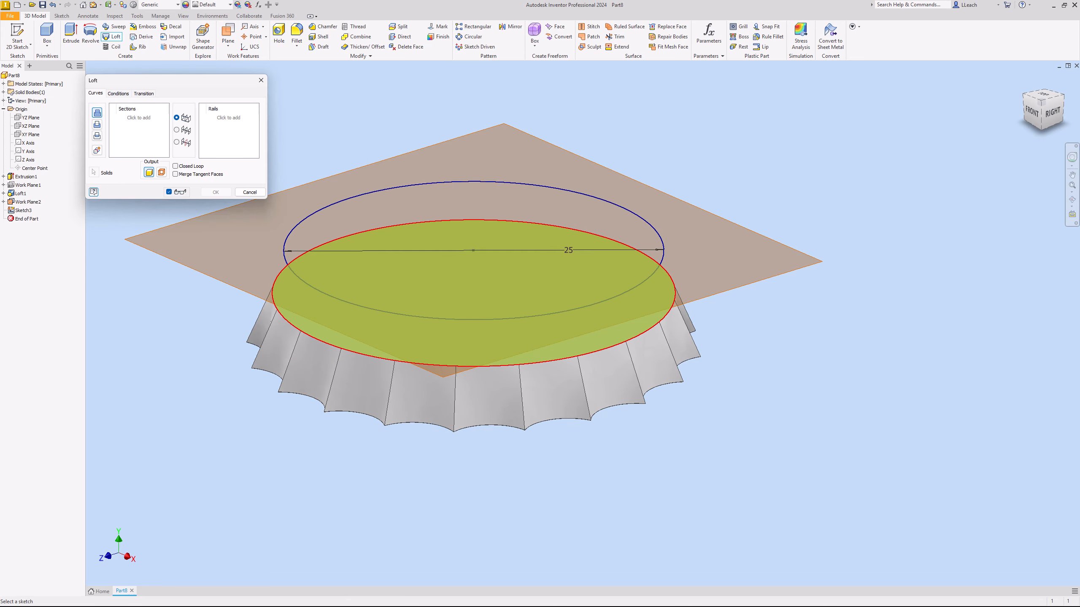
pyautogui.click(320, 339)
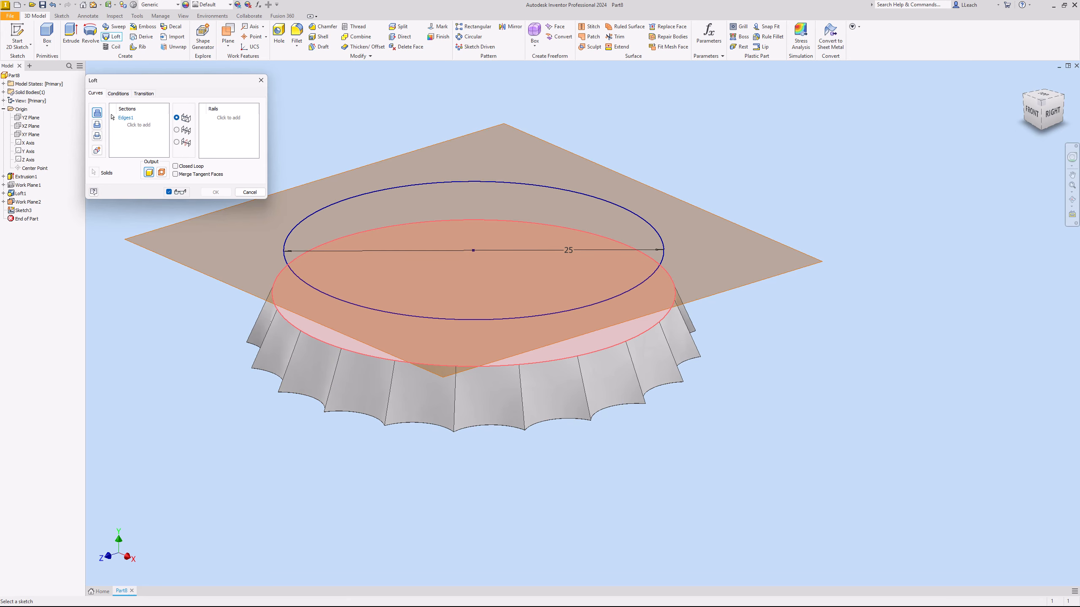
pyautogui.click(335, 298)
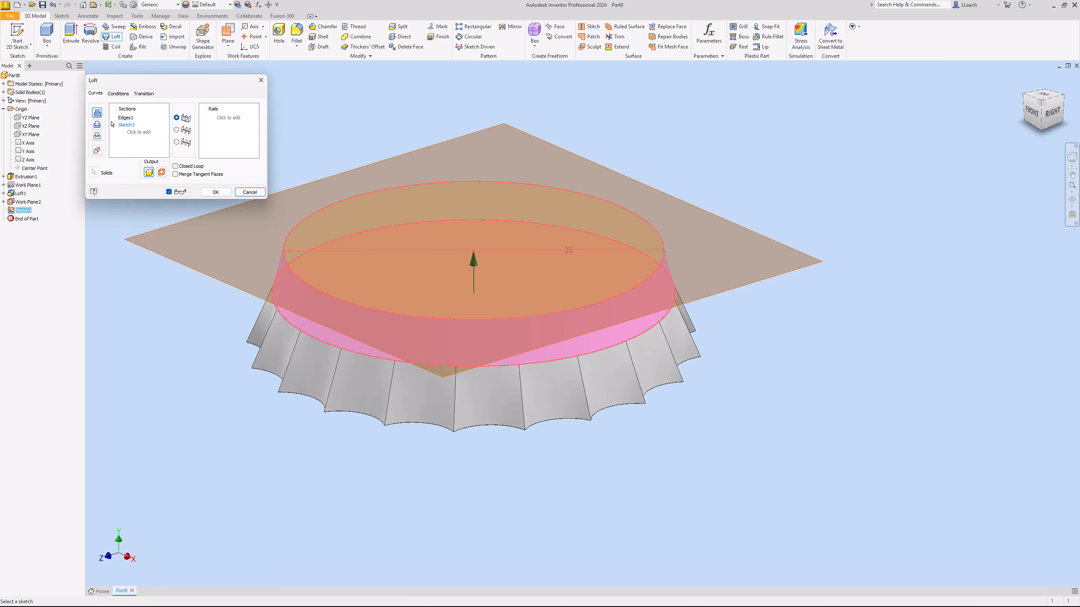
pyautogui.click(215, 192)
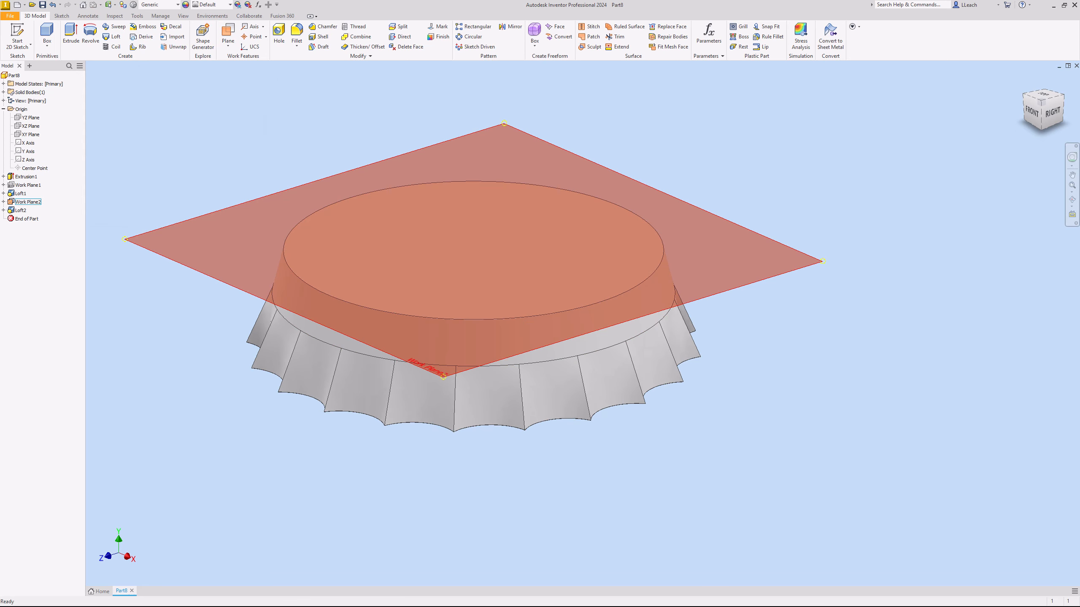
pyautogui.click(28, 202)
pyautogui.rightClick(31, 201)
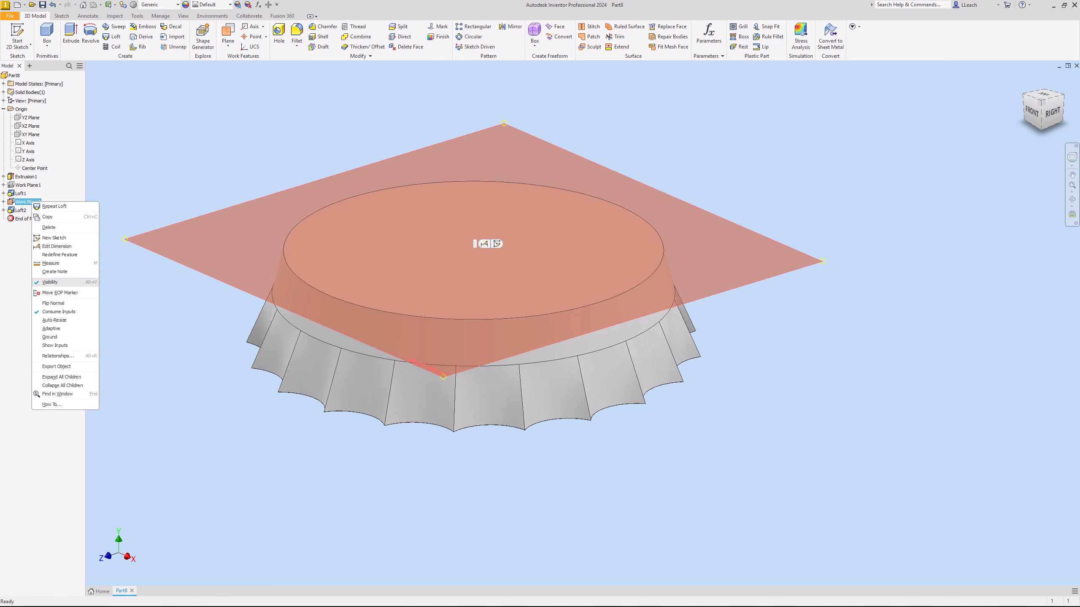
pyautogui.click(46, 283)
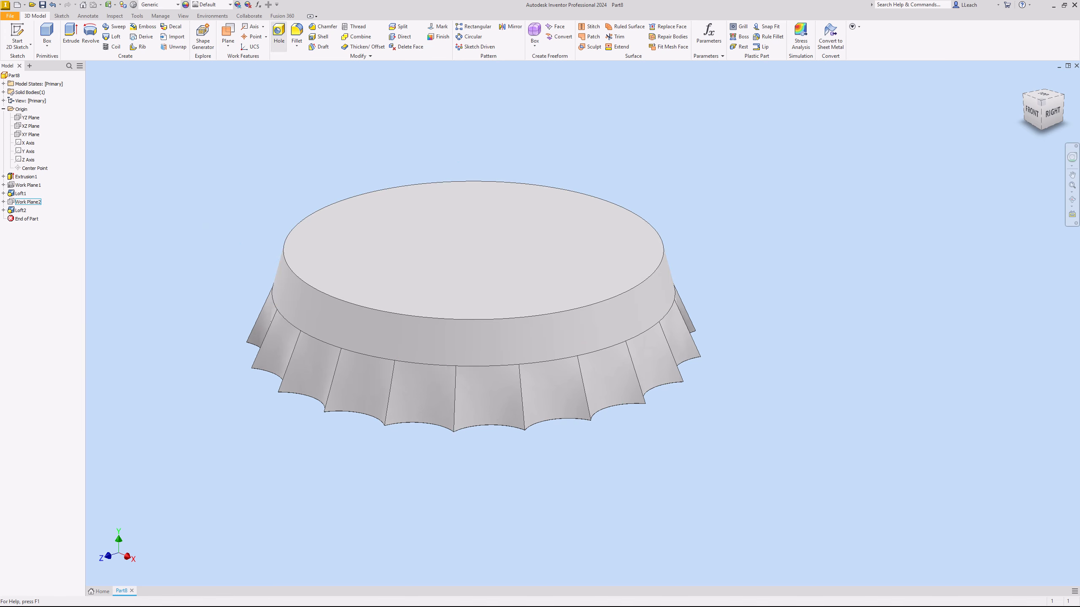
# - Fillet the circular top edge of the cap with a 2.5 mm radius
pyautogui.click(296, 44)
pyautogui.click(309, 60)
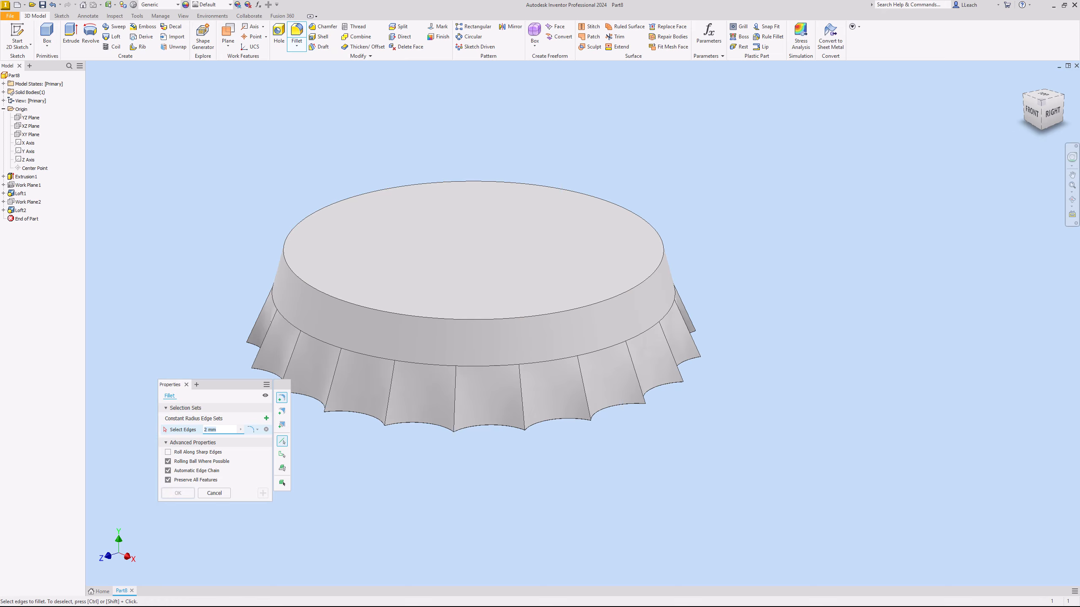
pyautogui.write('2.5')
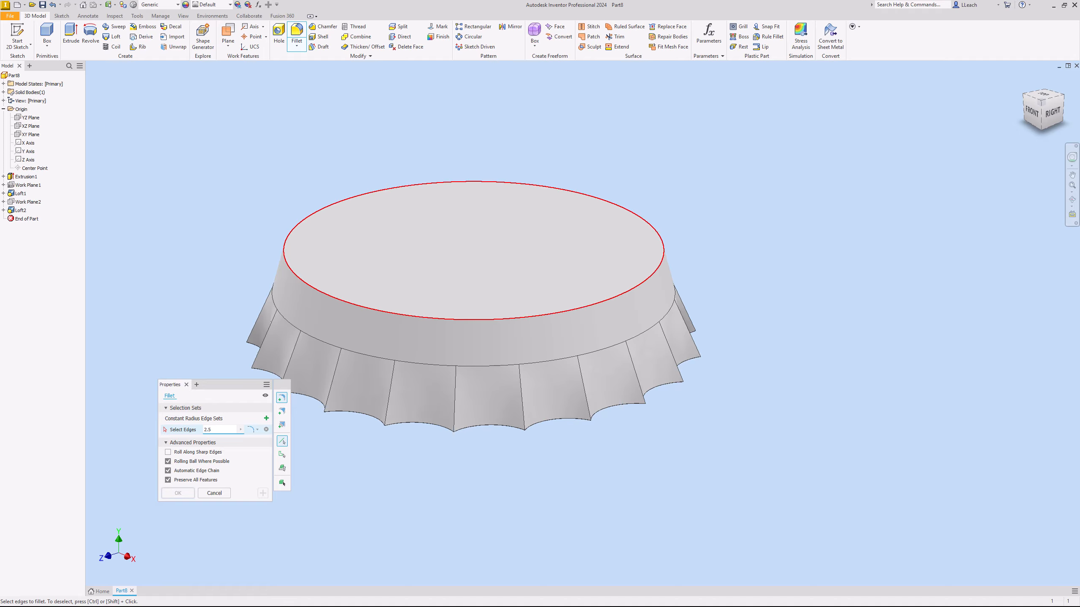
pyautogui.click(396, 313)
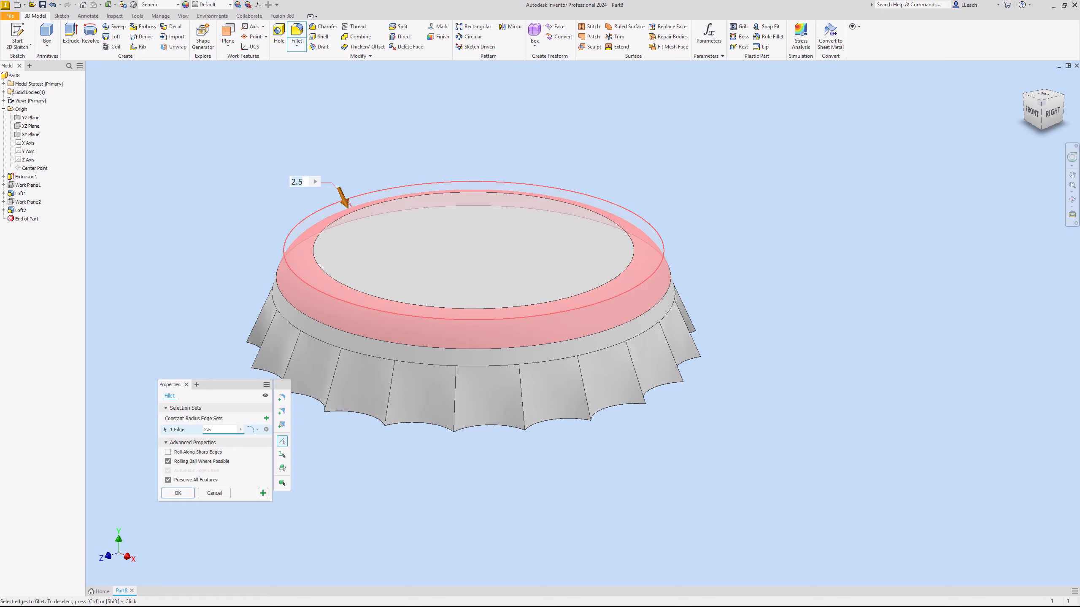
pyautogui.press('Return')
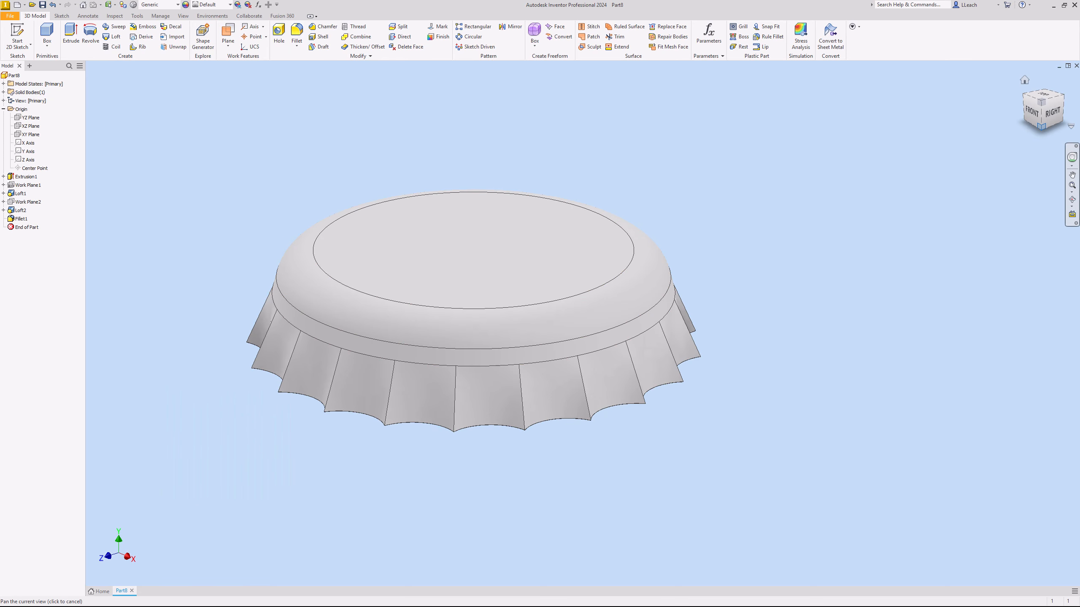
# - Shell the cap to a 0.5 mm wall thickness, removing its scalloped bottom face
pyautogui.click(1041, 126)
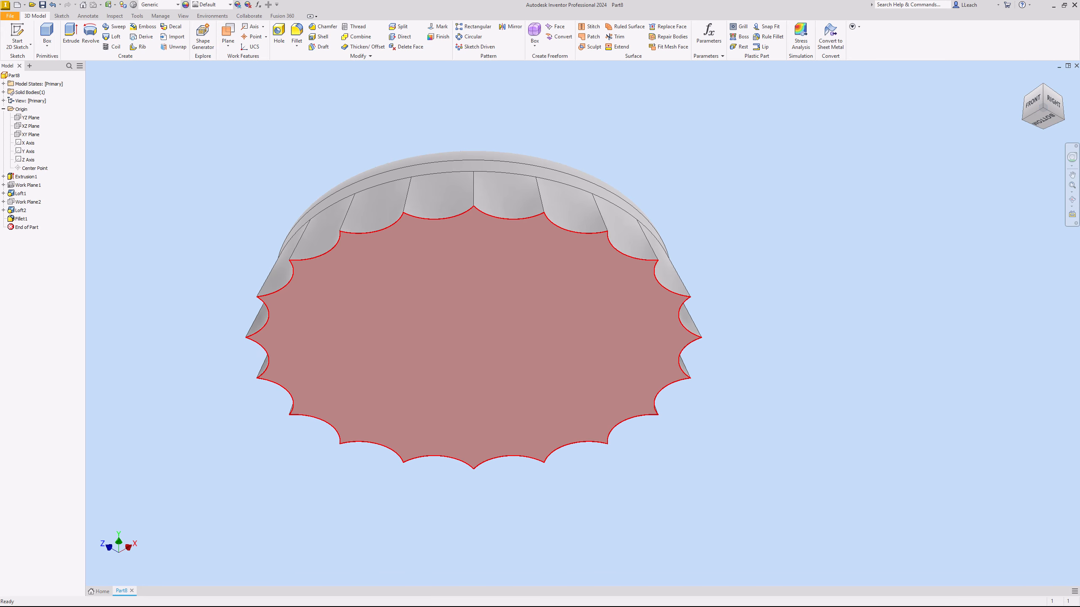
pyautogui.moveTo(523, 264); pyautogui.dragTo(510, 293, button='middle')
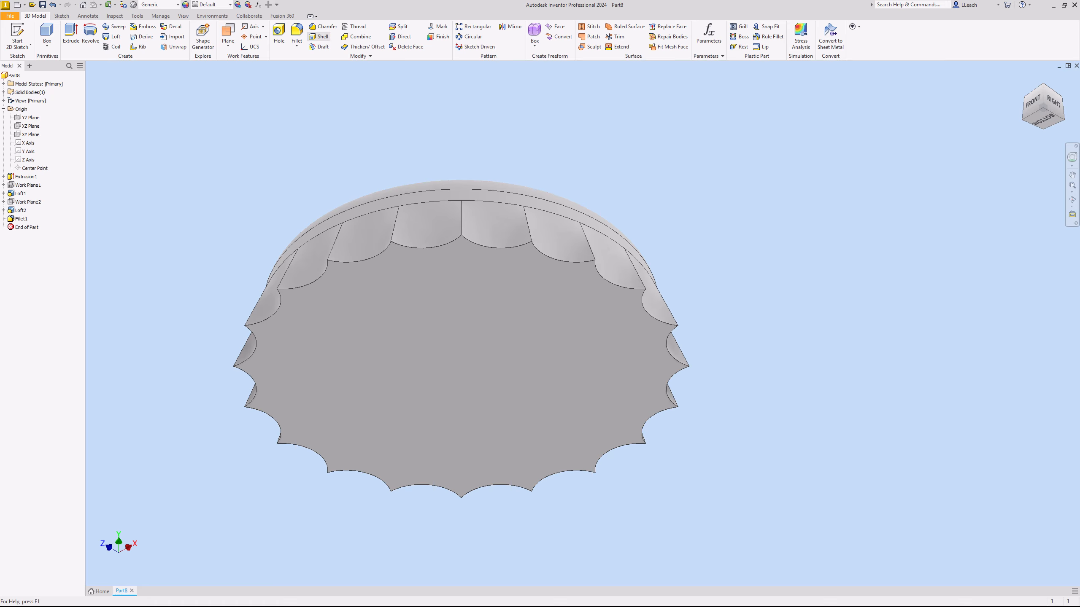
pyautogui.click(319, 36)
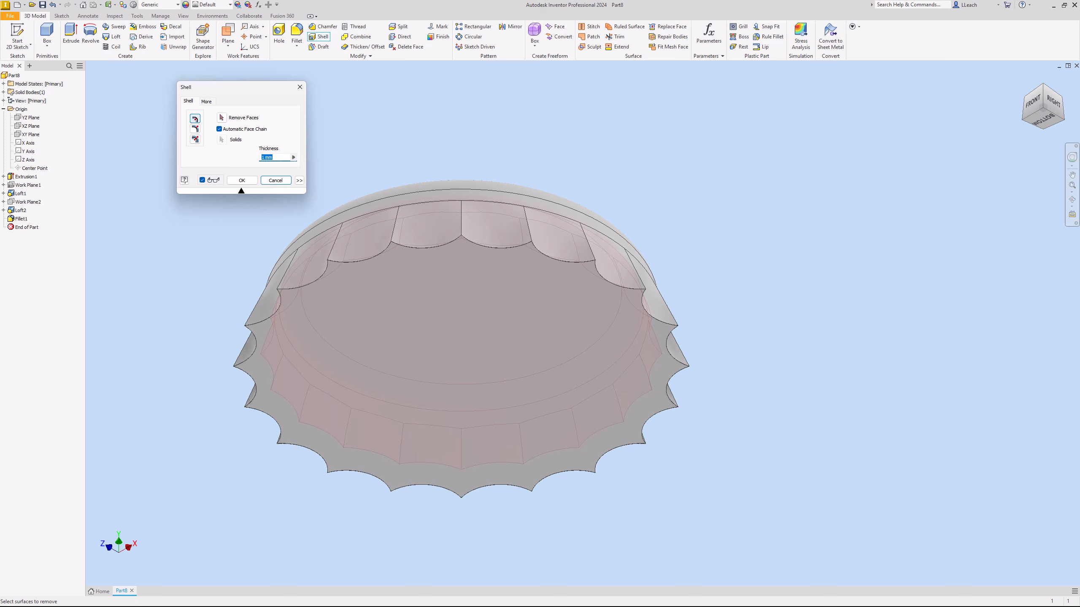
pyautogui.click(277, 158)
pyautogui.click(464, 353)
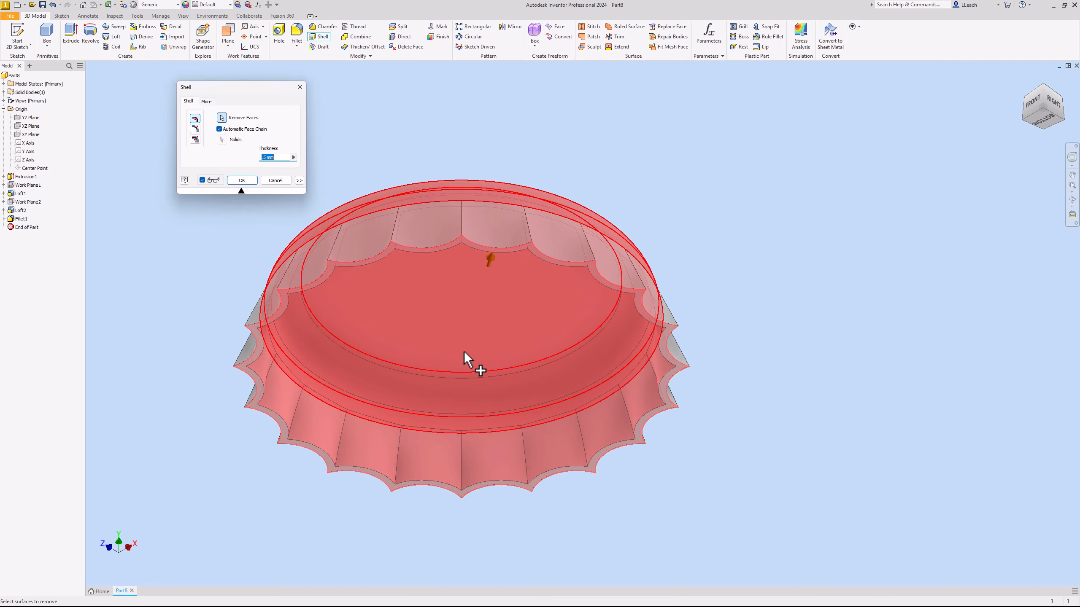
pyautogui.click(250, 181)
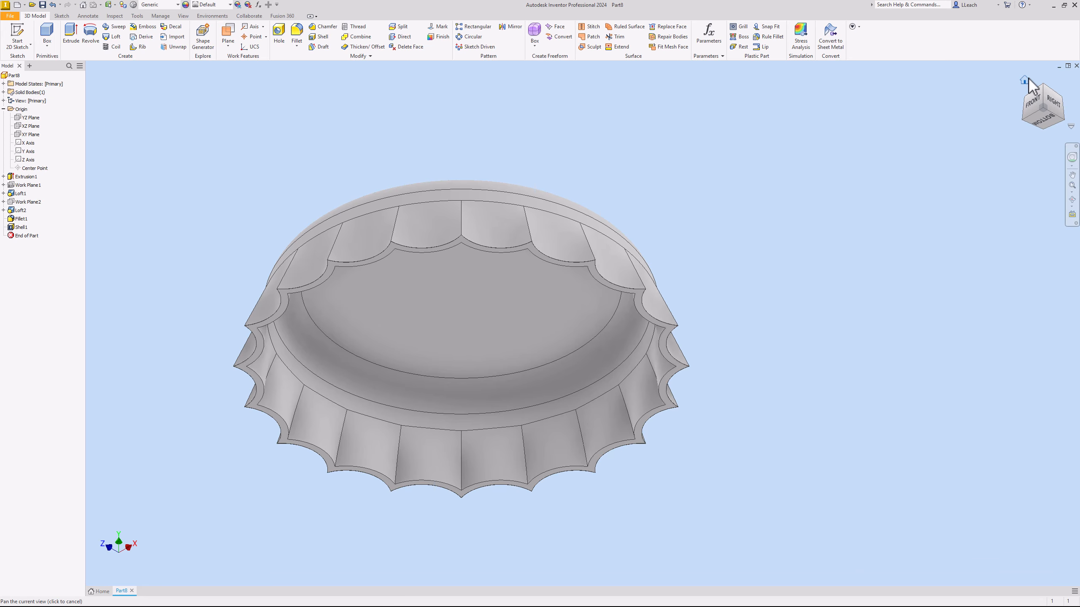
# - Apply the Chrome - Polished appearance to the whole bottle cap
pyautogui.click(1024, 80)
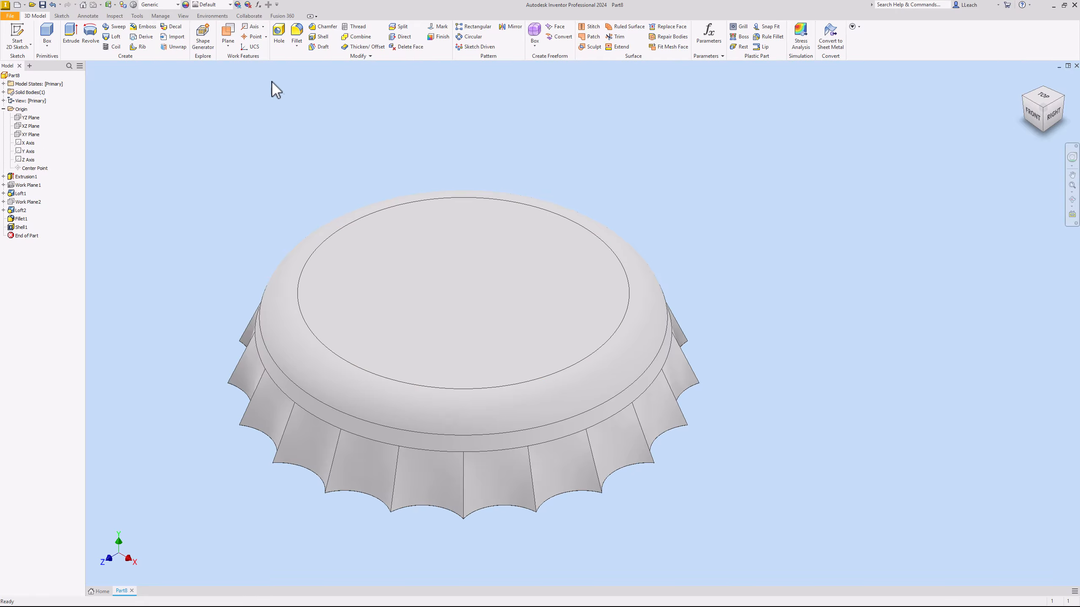
pyautogui.click(230, 5)
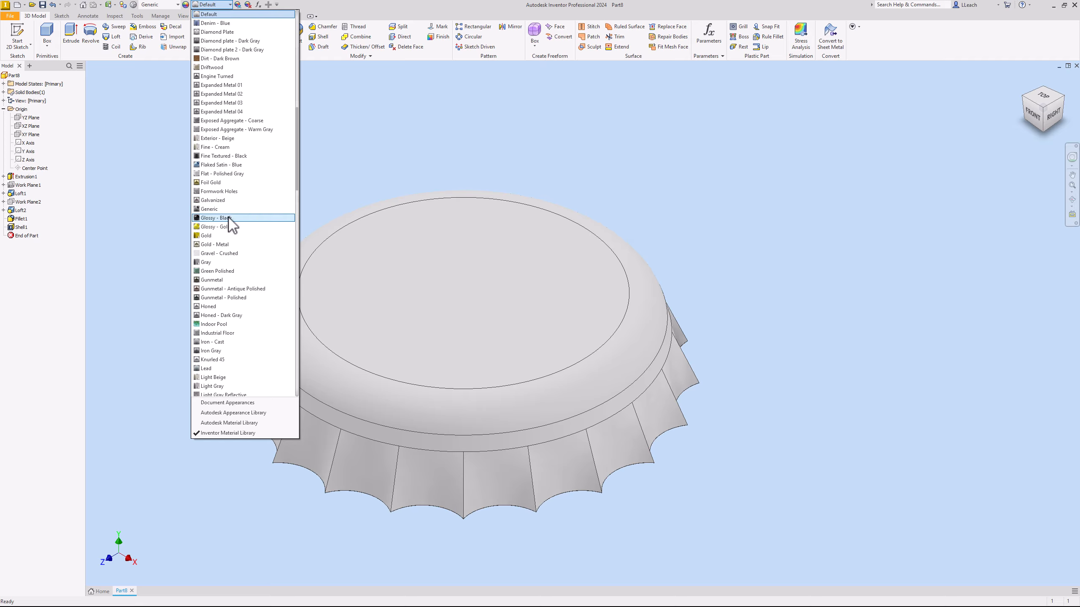
pyautogui.scroll(8, 240, 110)
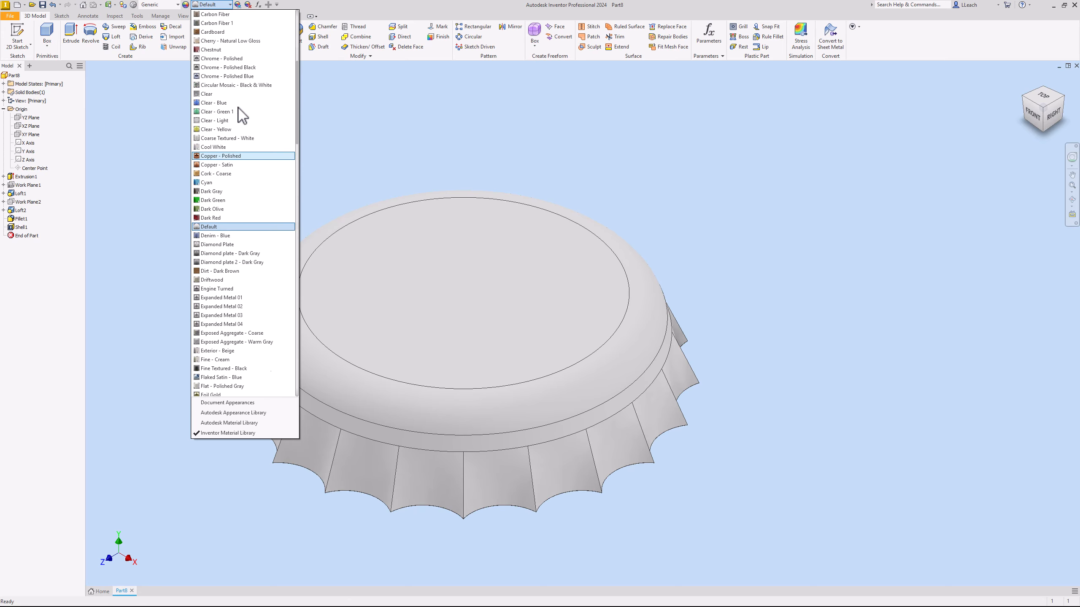
pyautogui.scroll(5, 241, 111)
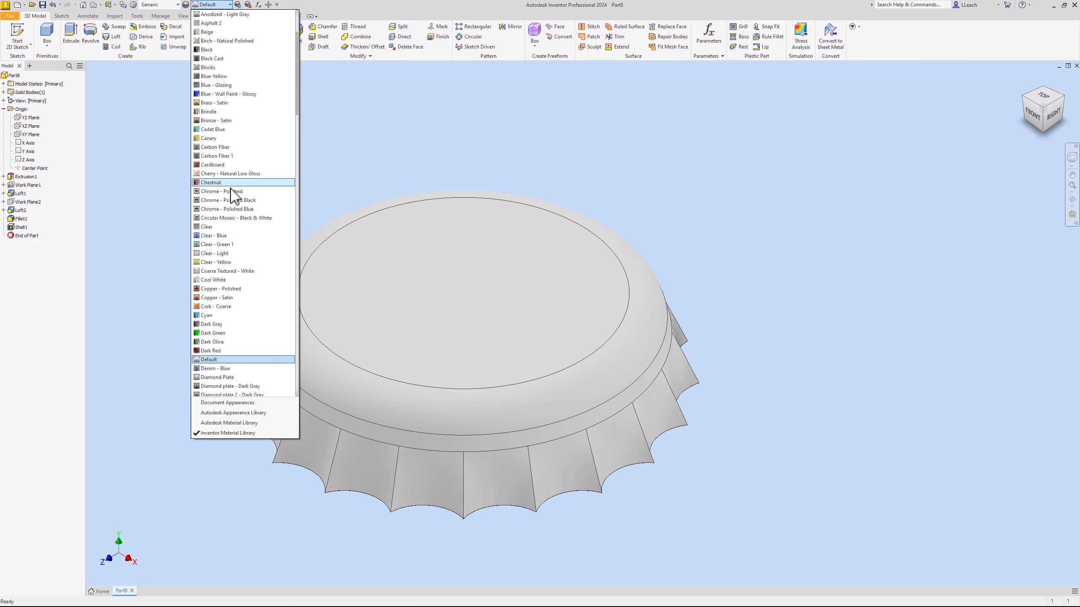
pyautogui.click(231, 191)
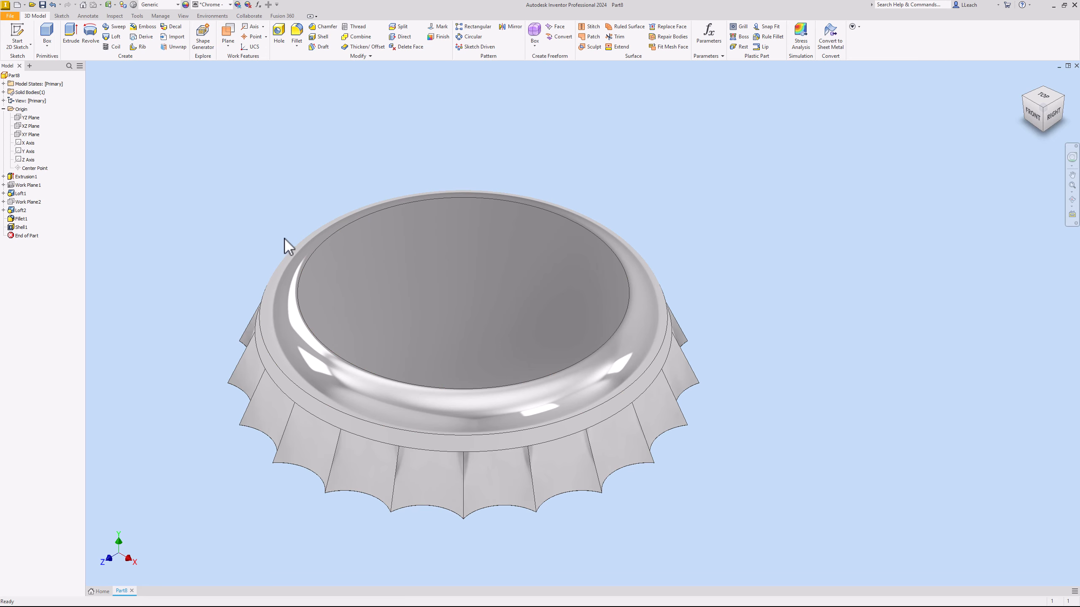
# - Start a new 2D sketch on the cap's flat circular top face
pyautogui.moveTo(302, 180); pyautogui.dragTo(307, 181, button='middle')
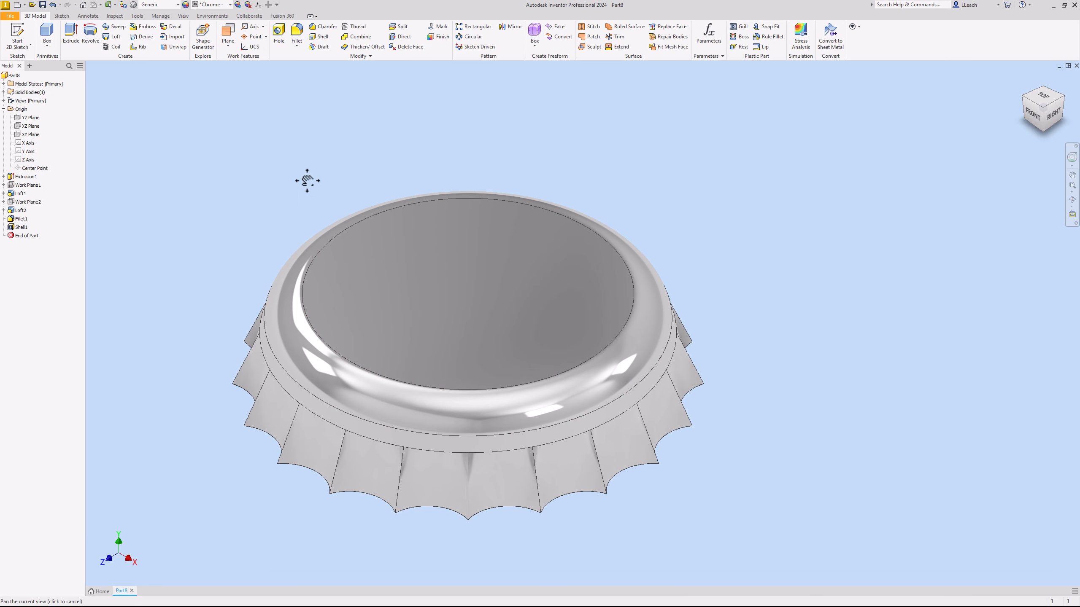
pyautogui.click(25, 47)
pyautogui.click(446, 290)
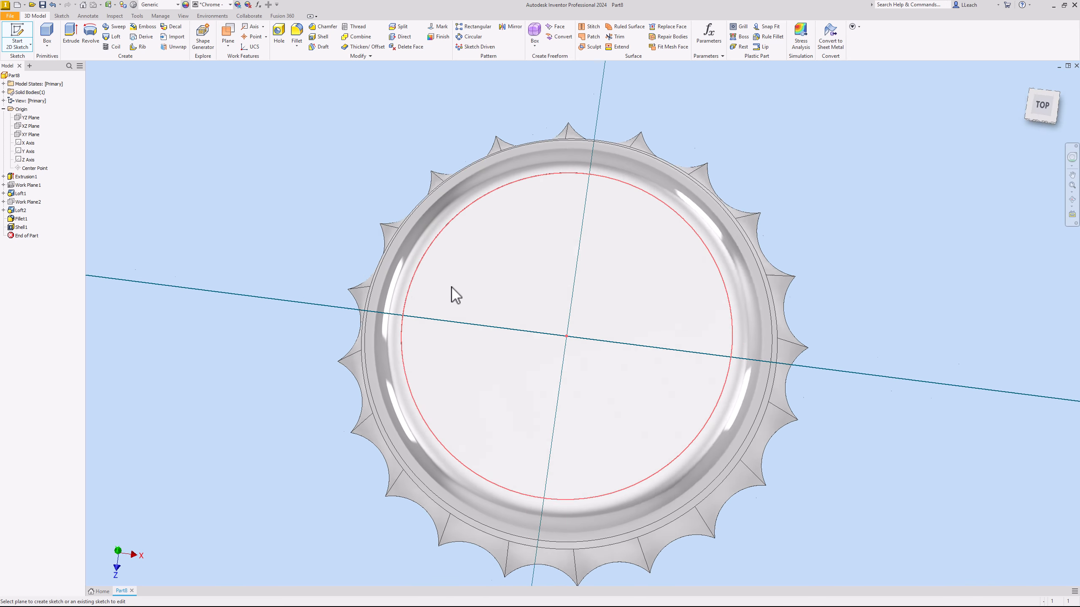
pyautogui.moveTo(535, 288); pyautogui.dragTo(397, 286, button='middle')
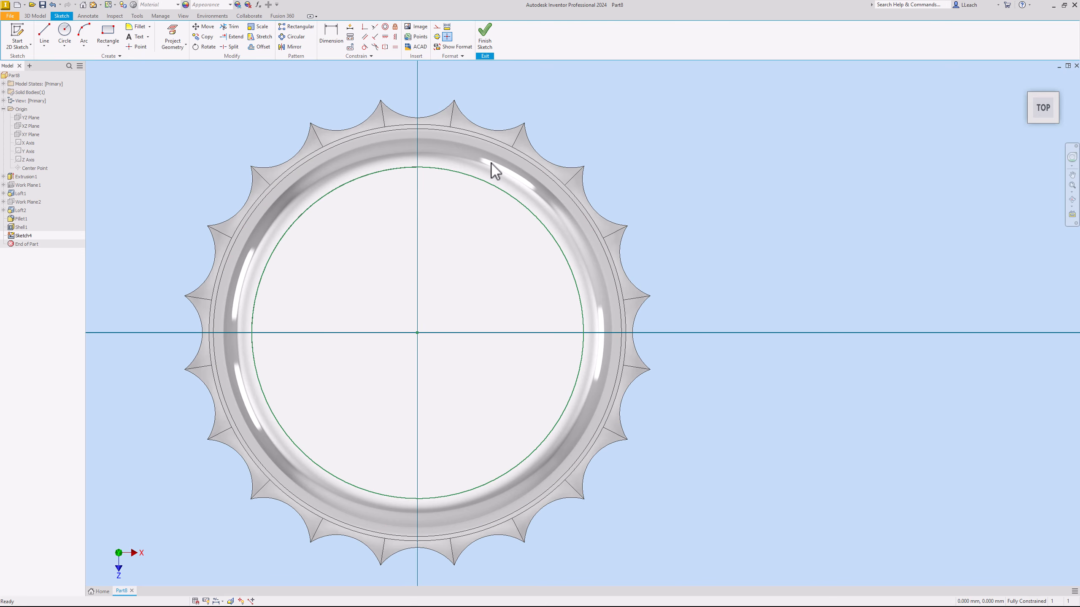
# - Insert the Dr-Pepper-Logo image from the Downloads folder into the sketch, placing one copy beside the origin
pyautogui.click(418, 28)
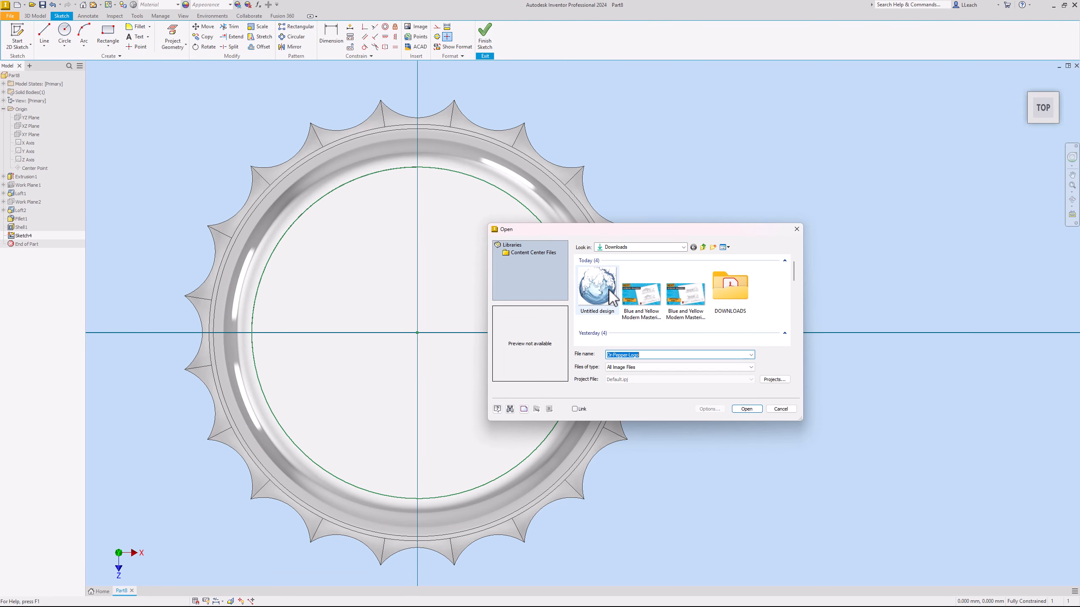
pyautogui.scroll(-3, 612, 302)
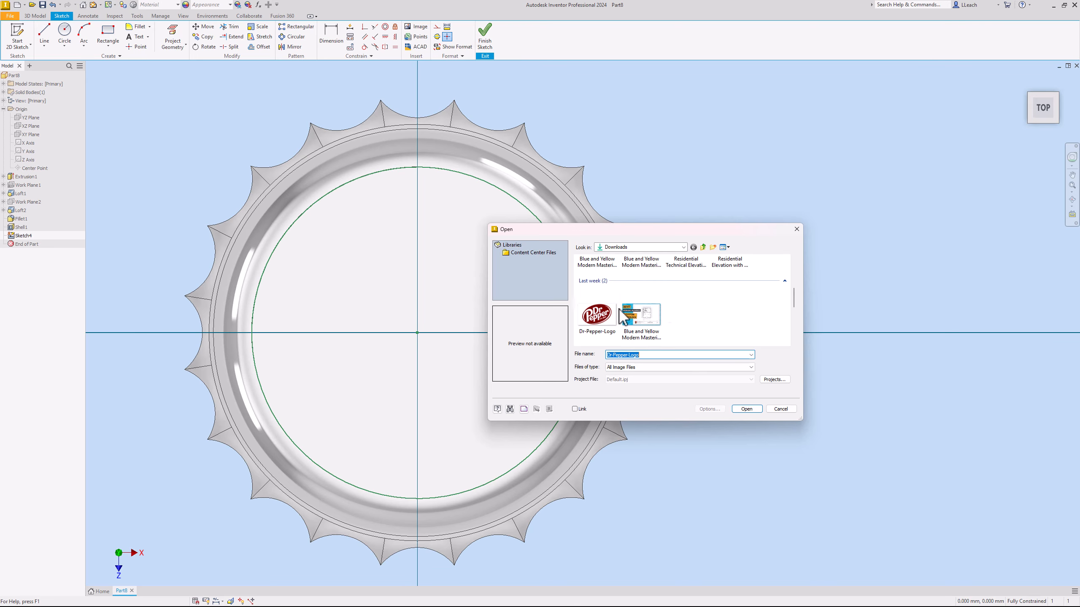
pyautogui.click(597, 316)
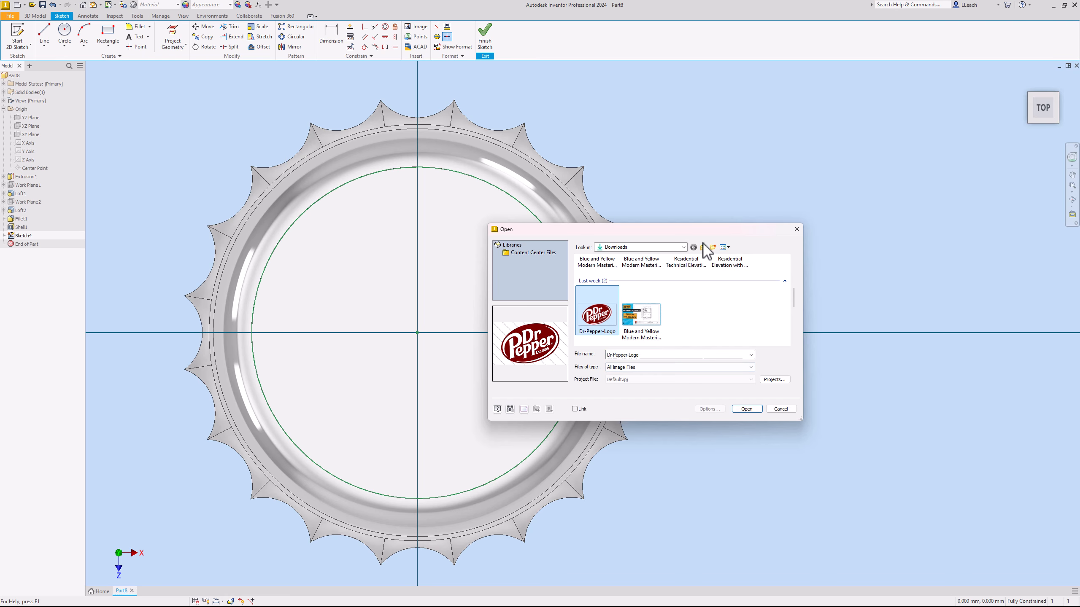
pyautogui.moveTo(704, 234); pyautogui.dragTo(812, 187)
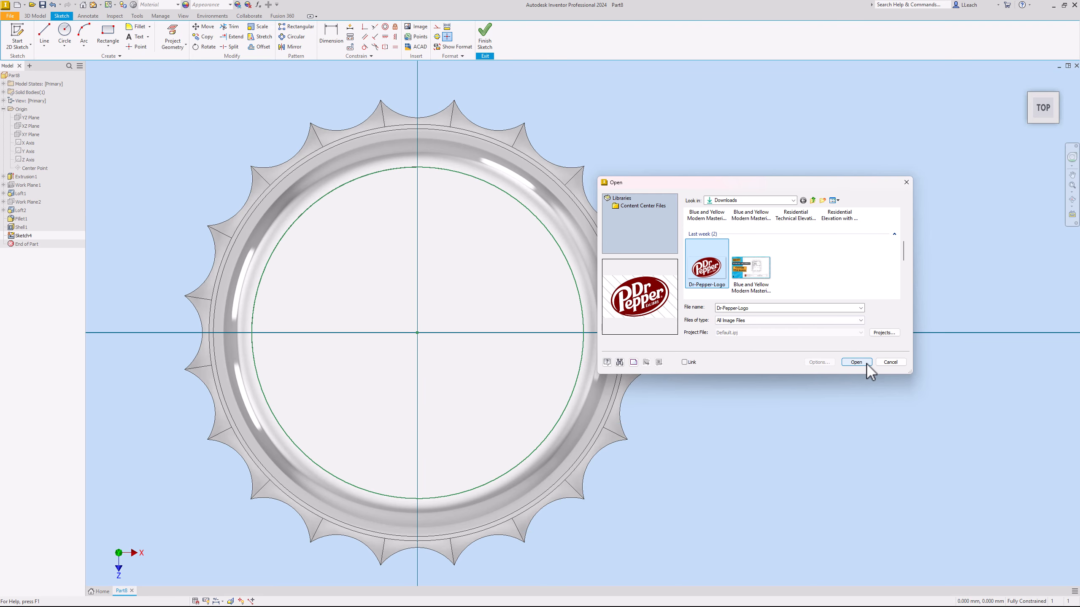
pyautogui.click(855, 362)
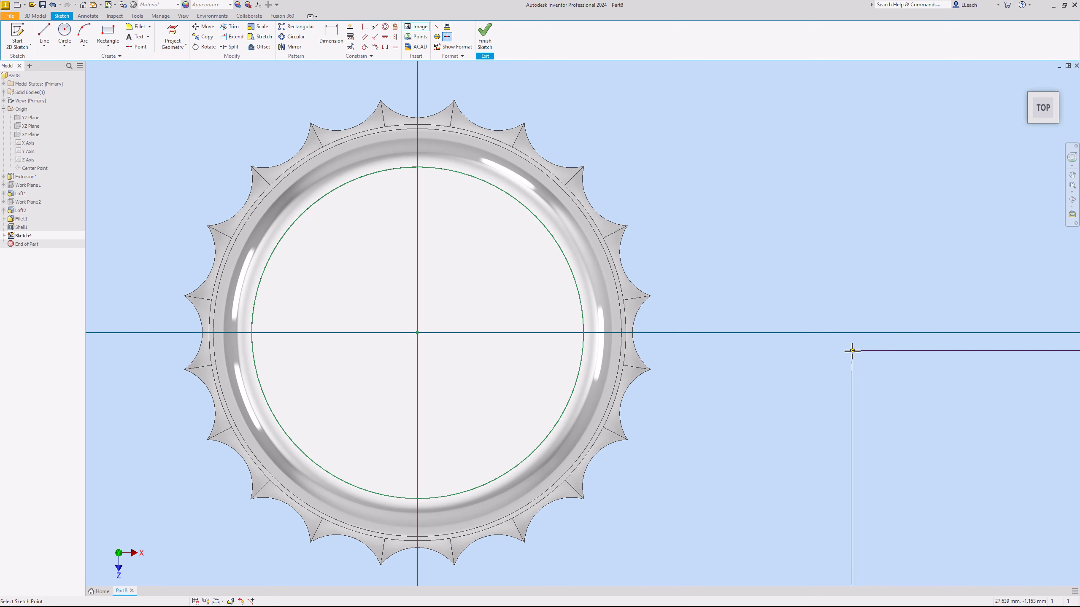
pyautogui.scroll(6, 414, 249)
pyautogui.scroll(10, 413, 243)
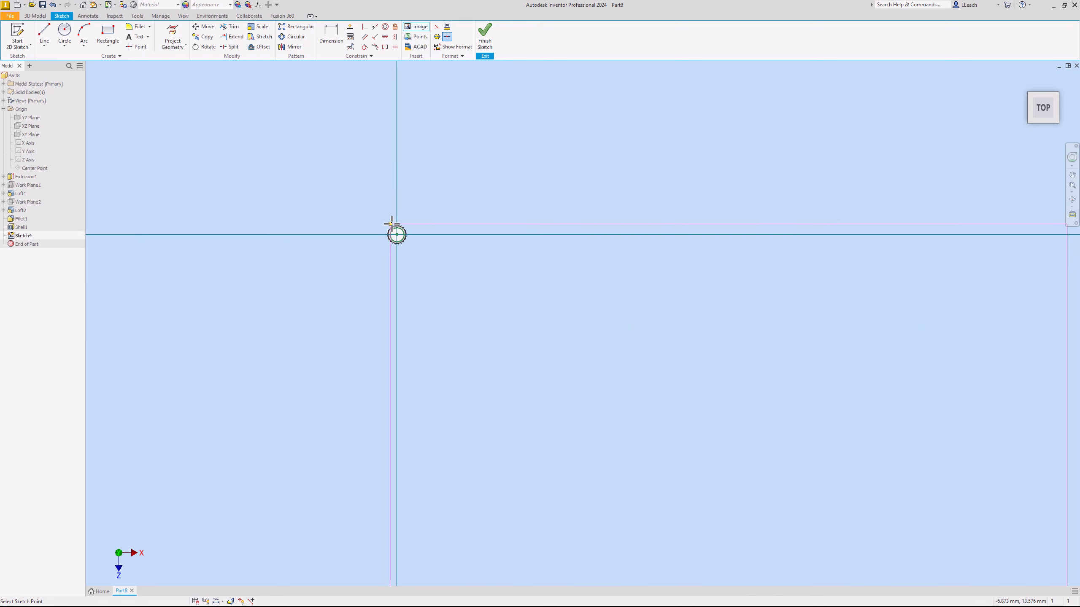
pyautogui.click(425, 187)
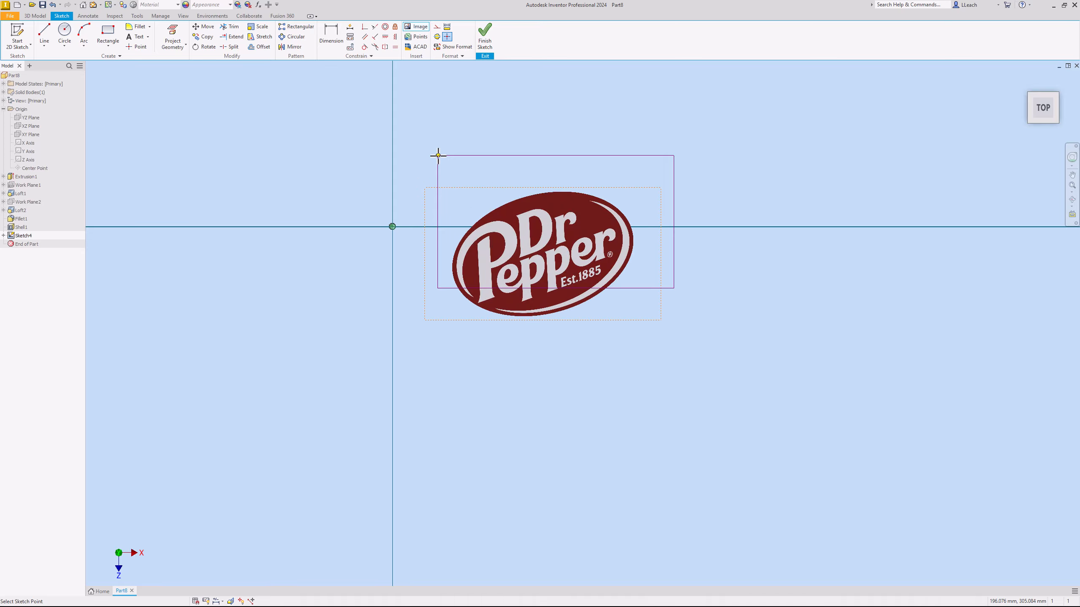
pyautogui.rightClick(492, 148)
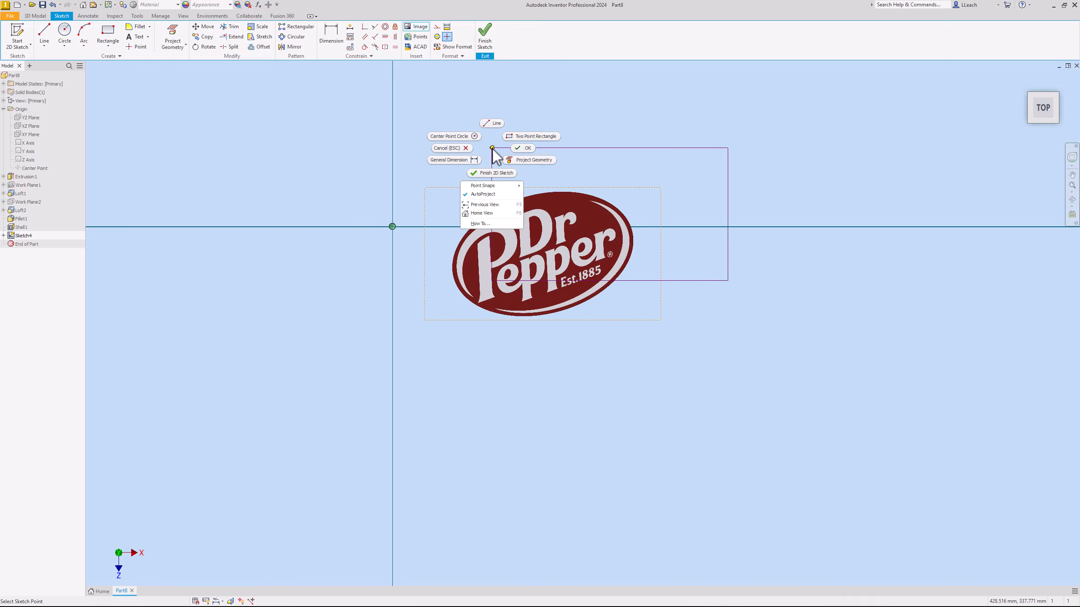
pyautogui.click(525, 152)
# - Scale the logo image down from its corner to bring it closer to the cap's size
pyautogui.scroll(3, 444, 189)
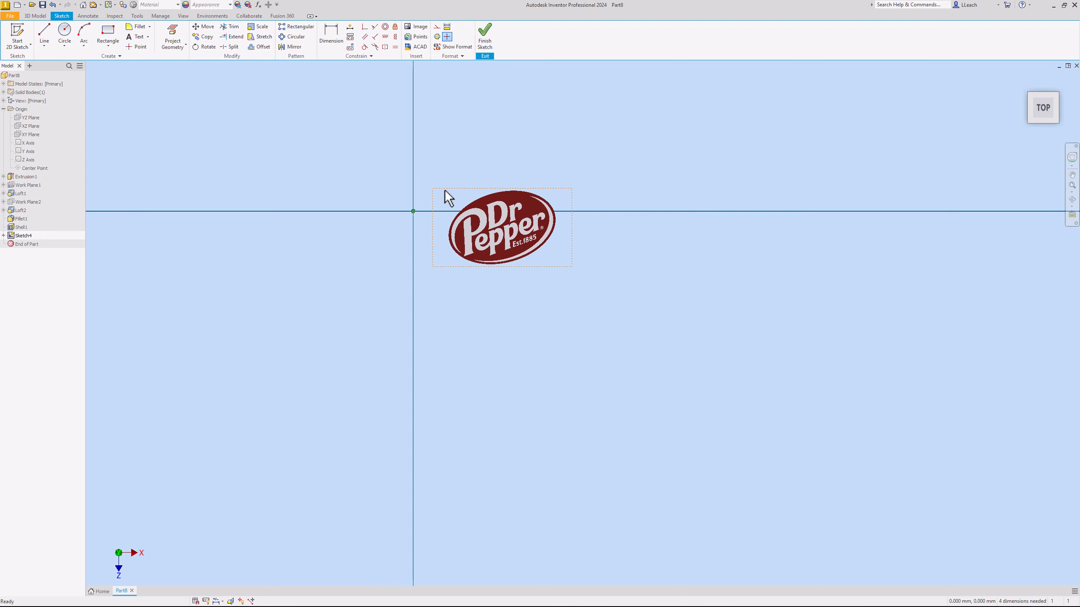
pyautogui.scroll(3, 444, 189)
pyautogui.scroll(-6, 470, 217)
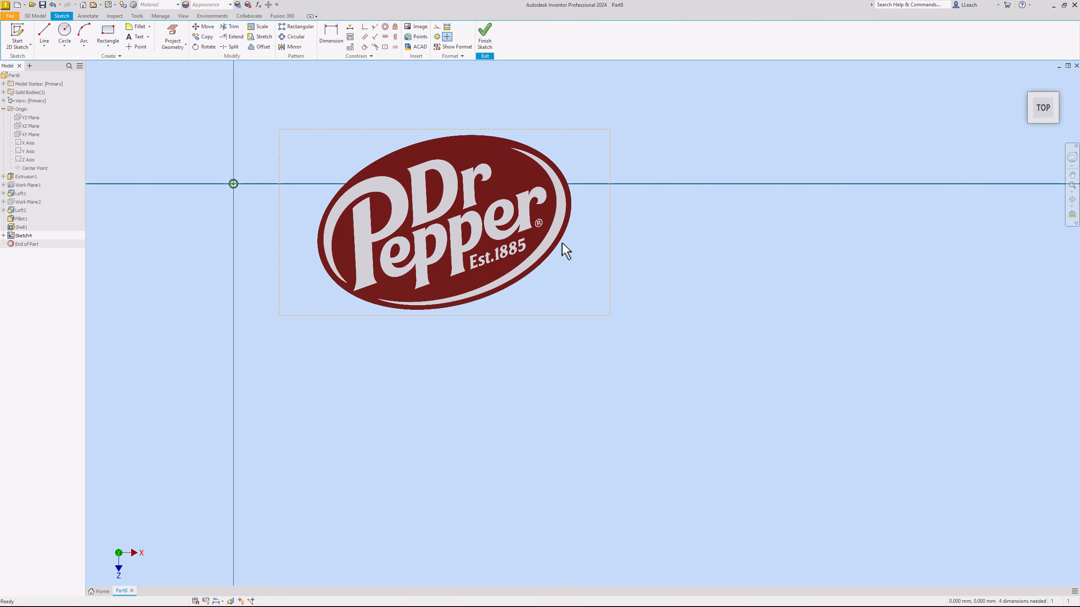
pyautogui.moveTo(610, 315)
pyautogui.mouseDown()
pyautogui.moveTo(291, 315)
pyautogui.moveTo(266, 253)
pyautogui.moveTo(280, 302)
pyautogui.moveTo(272, 236)
pyautogui.moveTo(248, 194)
pyautogui.mouseUp()
pyautogui.scroll(5, 248, 192)
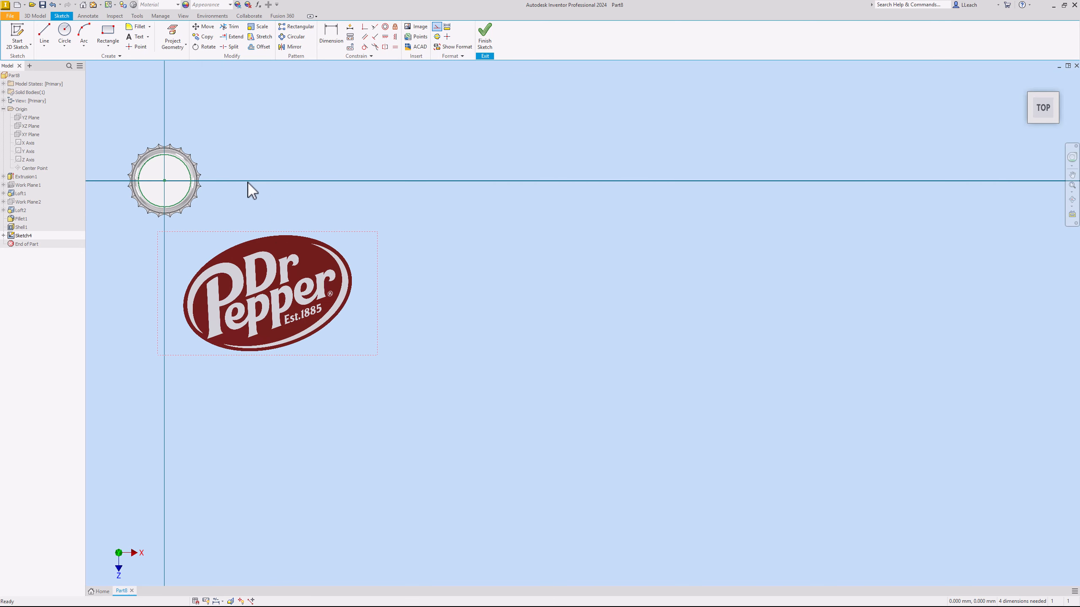
# - Move the logo image over the cap and shrink it until the oval logo fits inside the top face's circle
pyautogui.moveTo(246, 186); pyautogui.dragTo(410, 217, button='middle')
pyautogui.moveTo(415, 321)
pyautogui.mouseDown()
pyautogui.moveTo(388, 262)
pyautogui.moveTo(380, 172)
pyautogui.mouseUp()
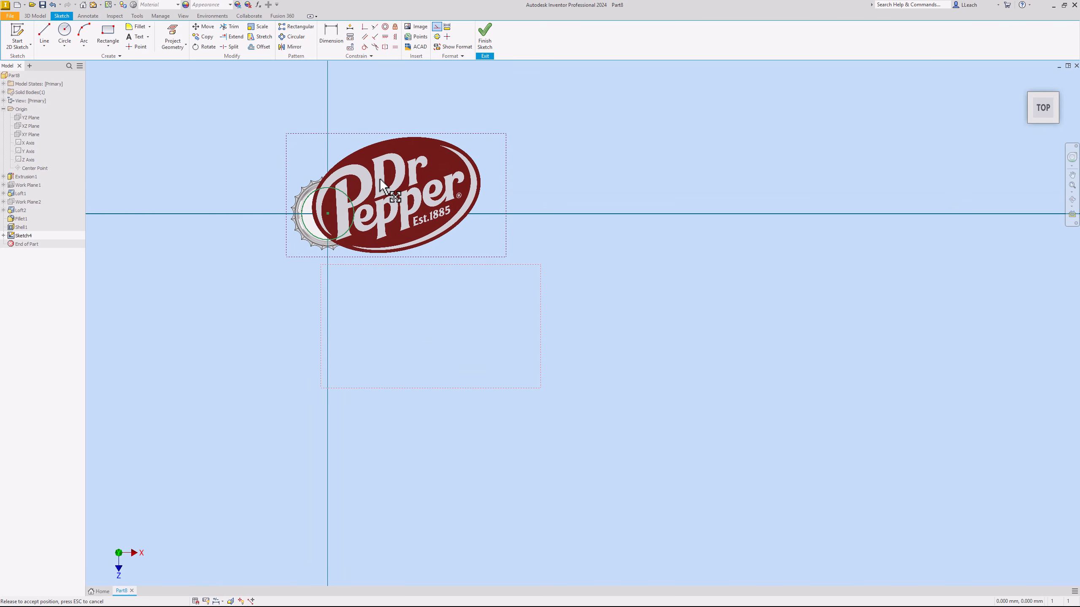
pyautogui.moveTo(505, 133); pyautogui.dragTo(465, 159)
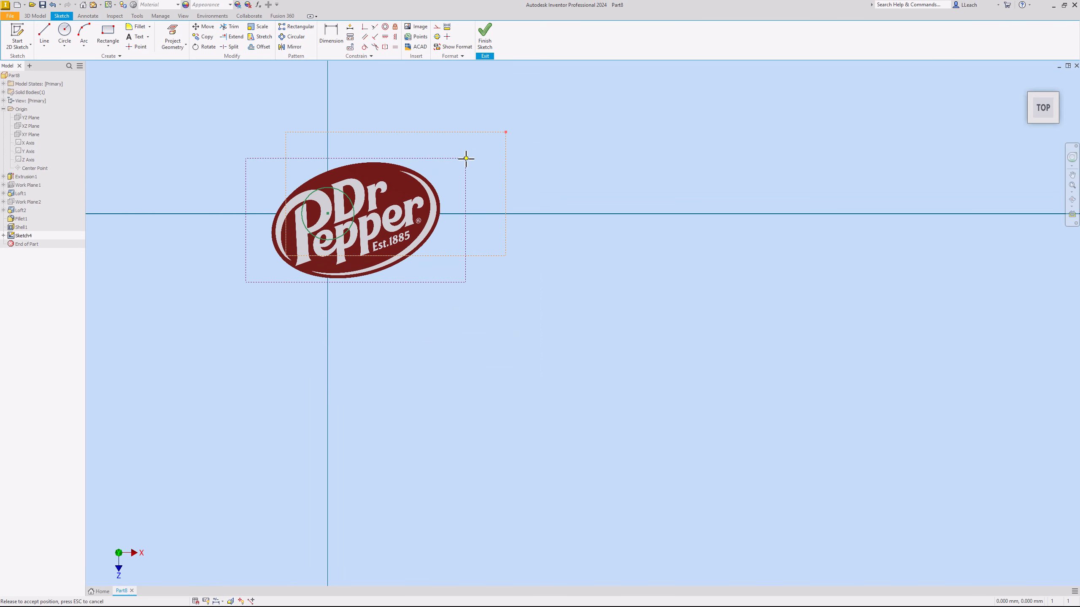
pyautogui.moveTo(466, 282); pyautogui.dragTo(409, 148)
pyautogui.scroll(-4, 292, 263)
pyautogui.scroll(4, 292, 263)
pyautogui.scroll(3, 409, 148)
pyautogui.moveTo(409, 148); pyautogui.dragTo(376, 283, button='middle')
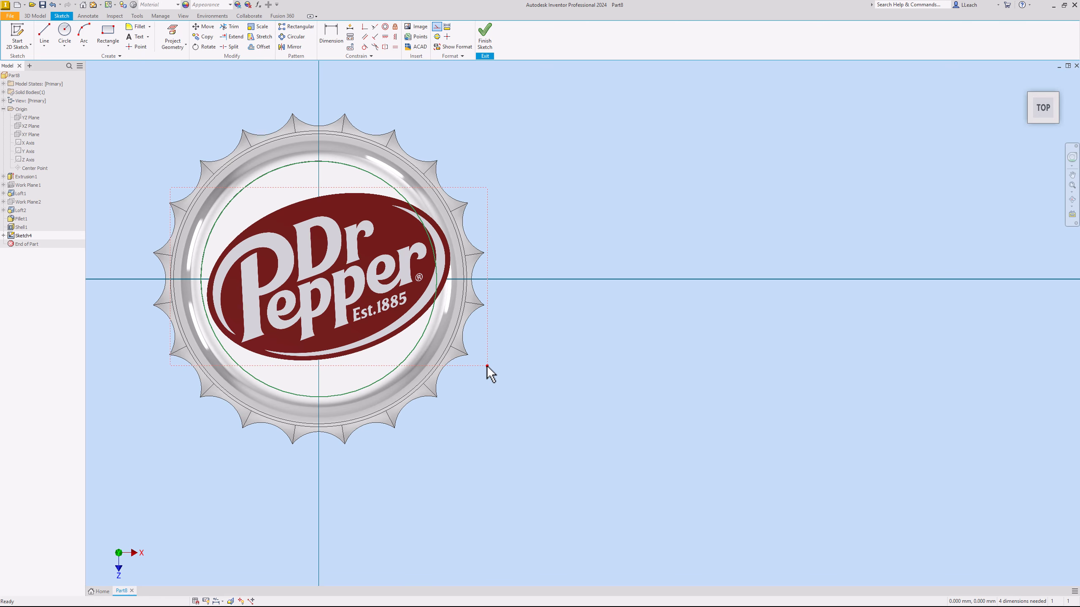
pyautogui.moveTo(487, 365)
pyautogui.mouseDown()
pyautogui.moveTo(468, 365)
pyautogui.moveTo(478, 356)
pyautogui.moveTo(446, 303)
pyautogui.moveTo(457, 390)
pyautogui.moveTo(460, 315)
pyautogui.moveTo(453, 368)
pyautogui.moveTo(467, 367)
pyautogui.mouseUp()
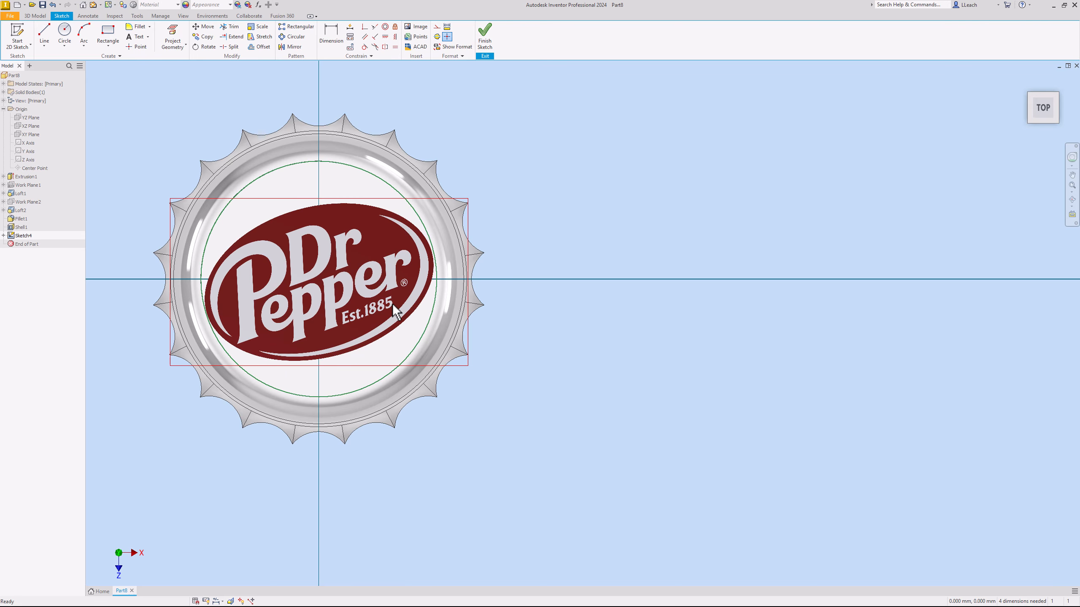
# - Check the logo's fit inside the top face's circle and finish the sketch
pyautogui.press('Left')
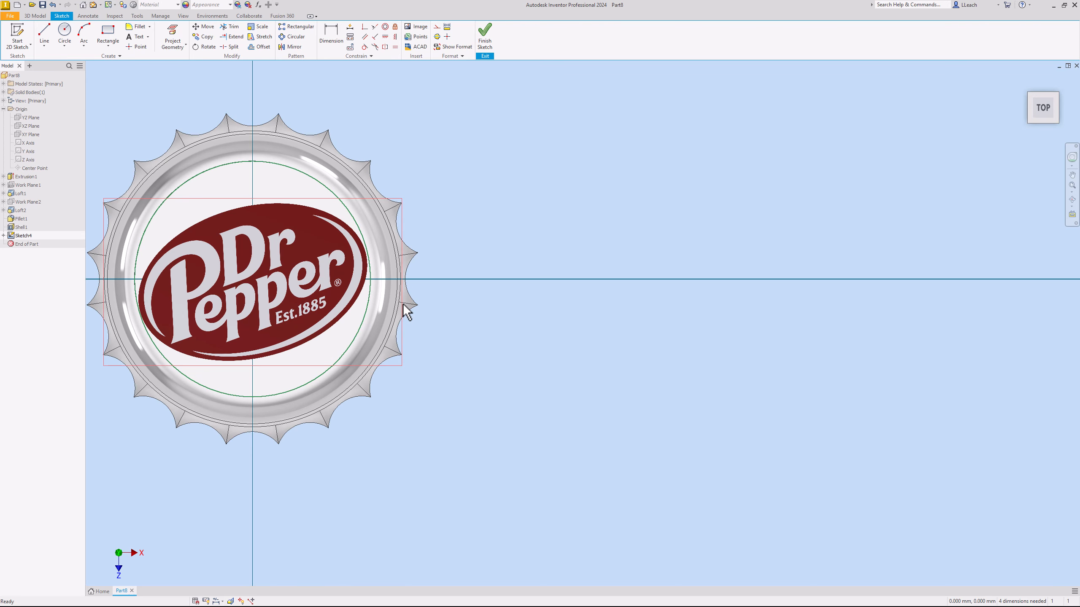
pyautogui.moveTo(352, 245); pyautogui.dragTo(416, 252, button='middle')
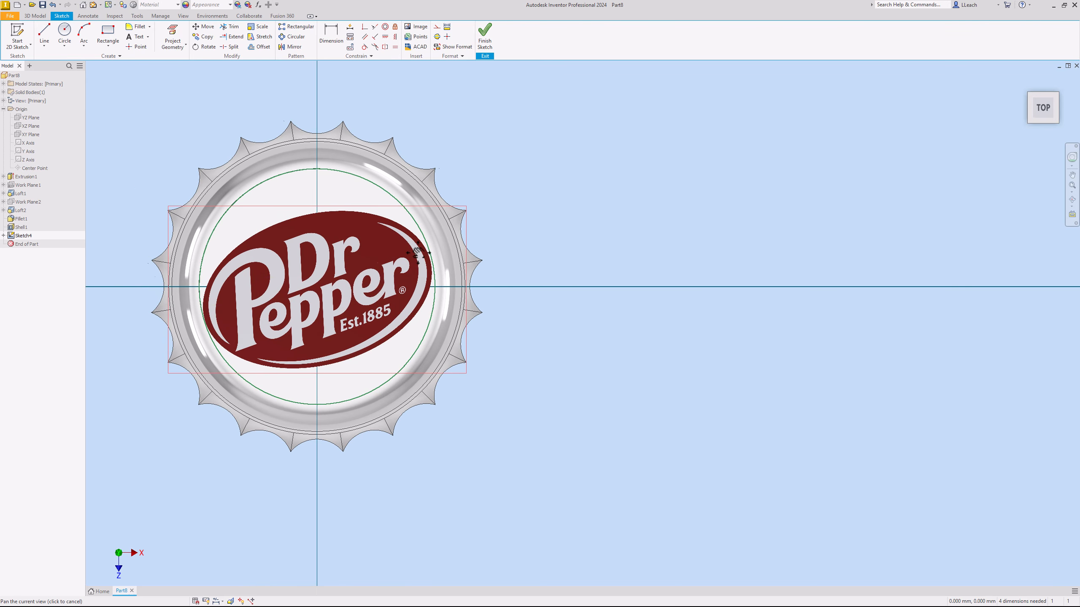
pyautogui.scroll(-3, 346, 253)
pyautogui.scroll(4, 342, 255)
pyautogui.scroll(3, 343, 260)
pyautogui.moveTo(345, 260); pyautogui.dragTo(465, 255, button='middle')
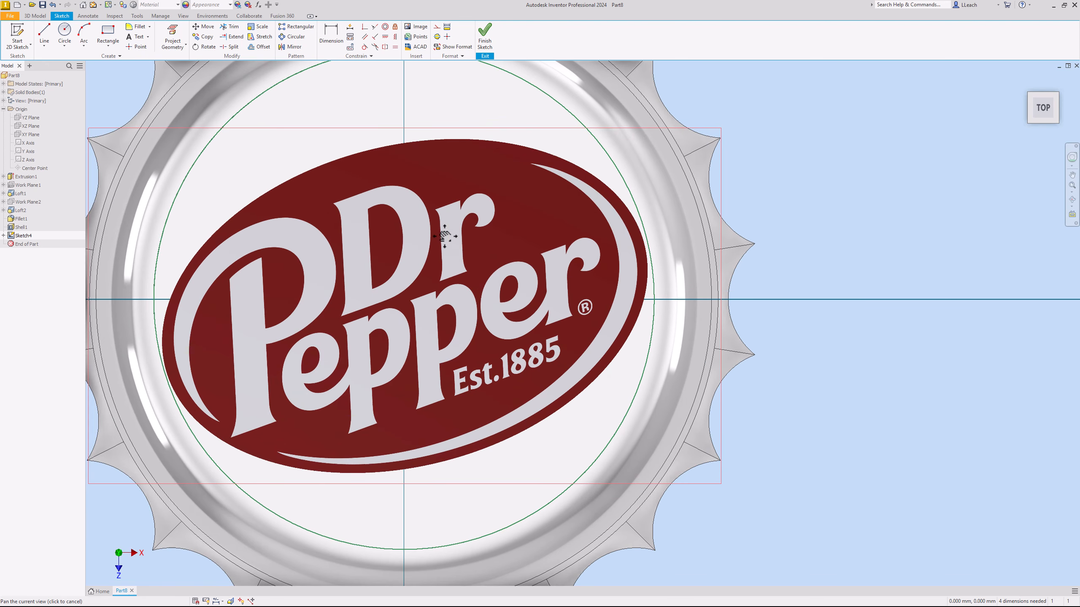
pyautogui.moveTo(450, 299); pyautogui.dragTo(429, 329)
pyautogui.scroll(-3, 452, 318)
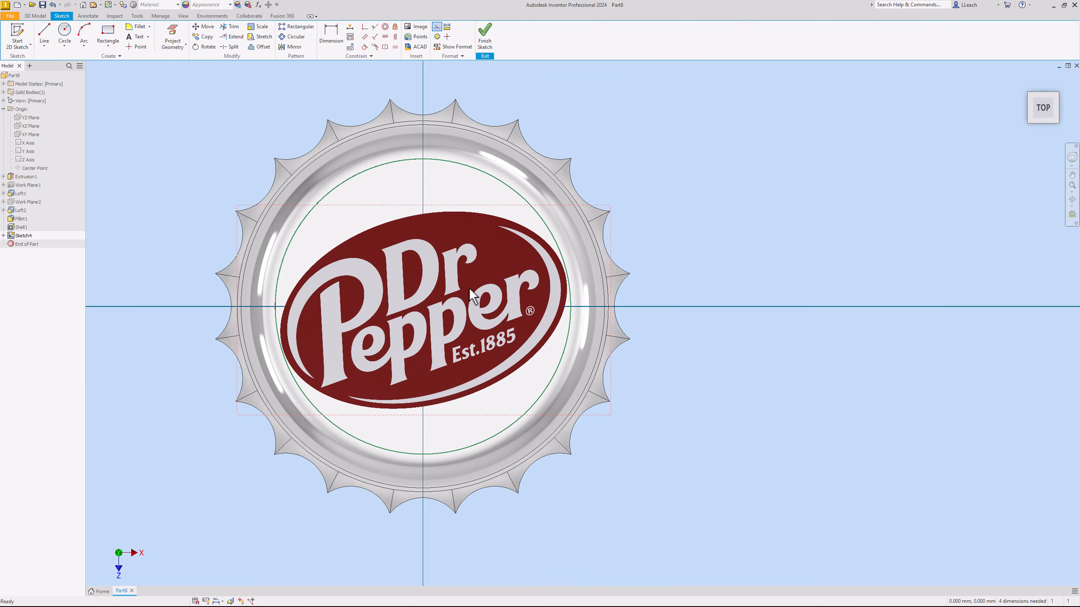
pyautogui.click(493, 45)
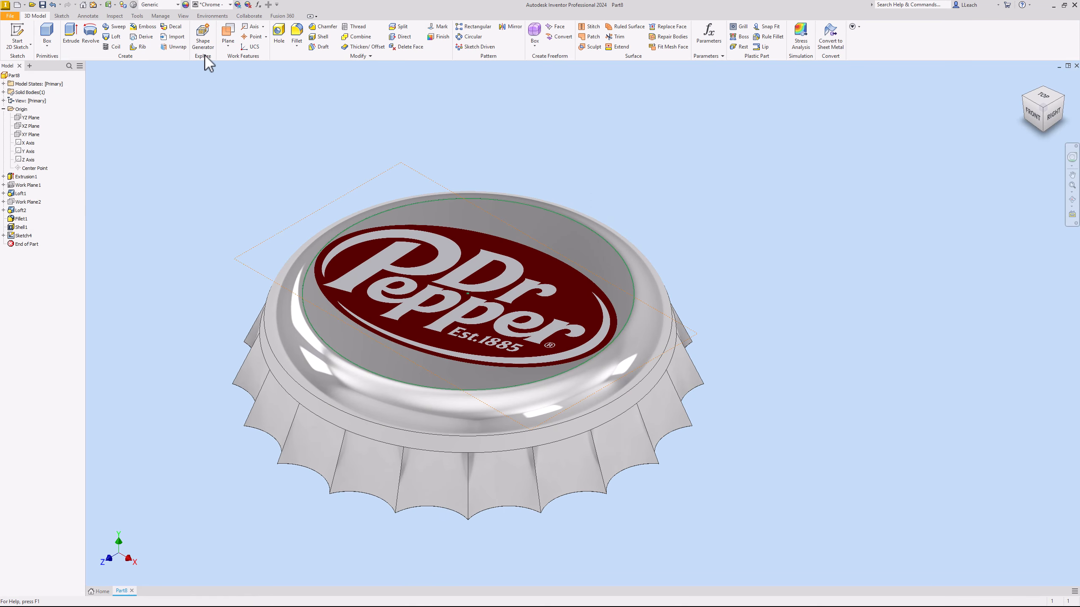
# - Apply the Dr Pepper logo image as a decal on the cap's circular top face
pyautogui.click(174, 27)
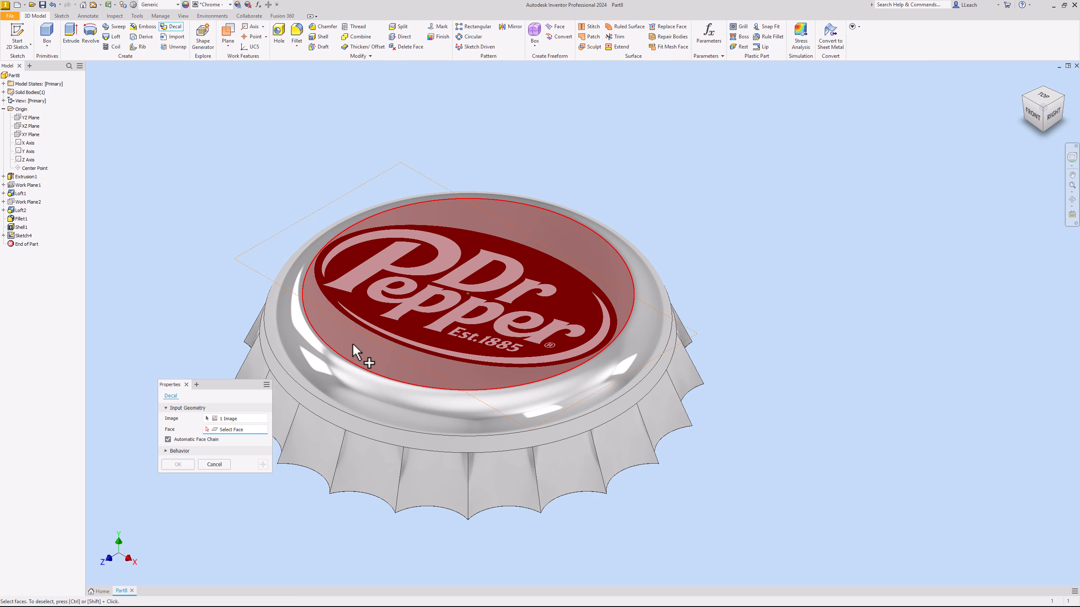
pyautogui.click(352, 342)
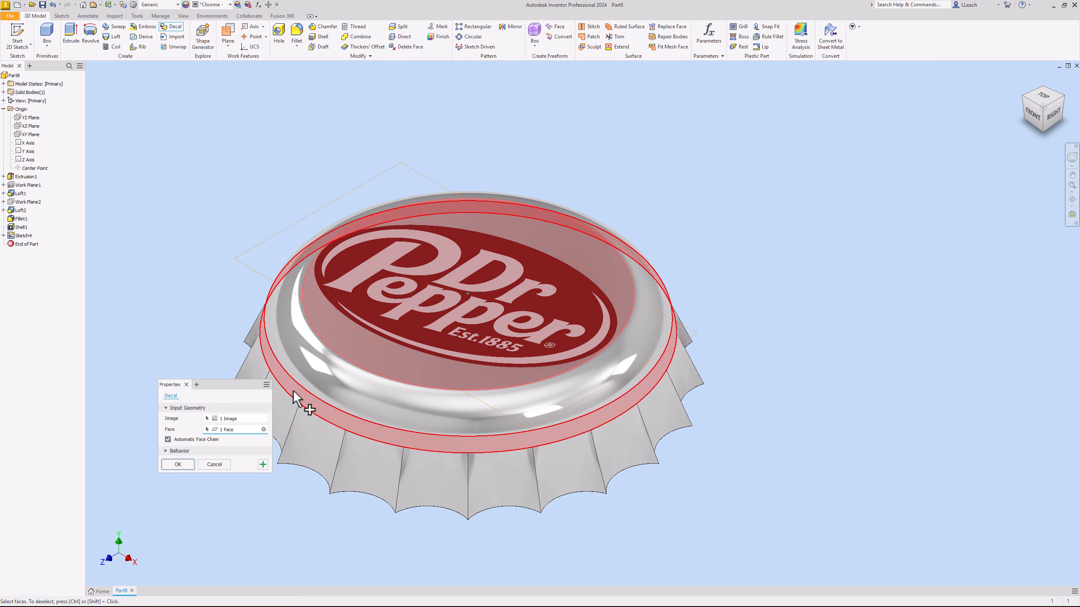
pyautogui.click(177, 465)
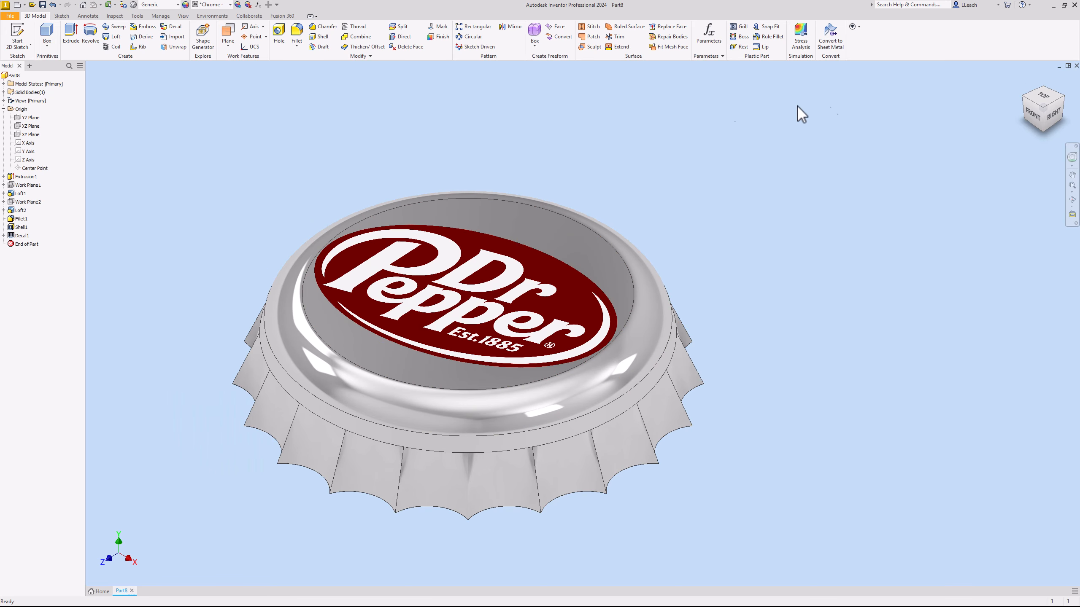
# - Try the Realistic visual style on the cap and return it to Shaded with Edges
pyautogui.click(183, 16)
pyautogui.click(155, 43)
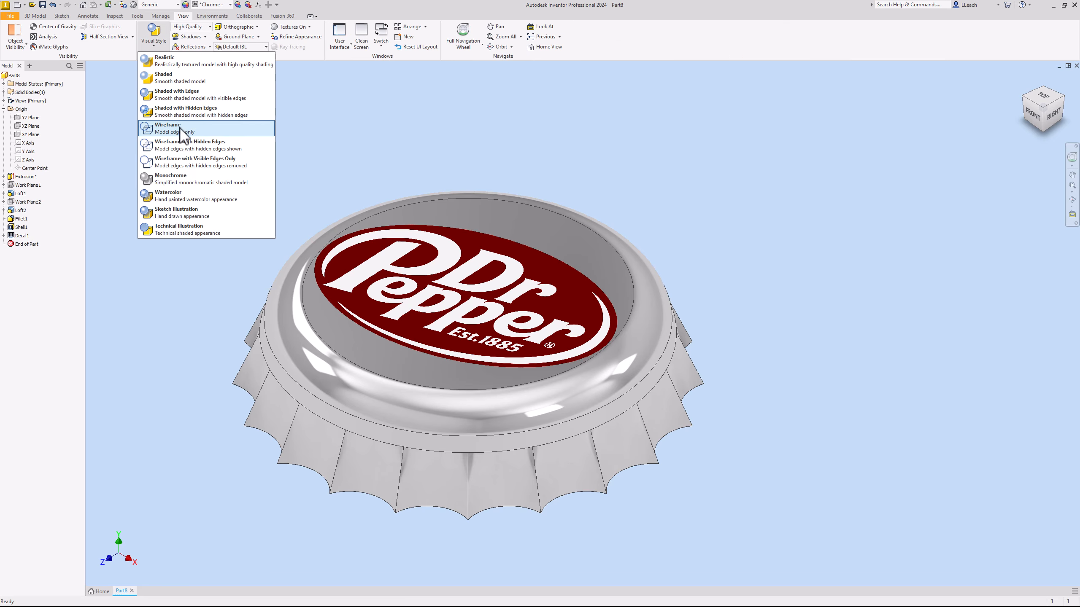
pyautogui.click(174, 65)
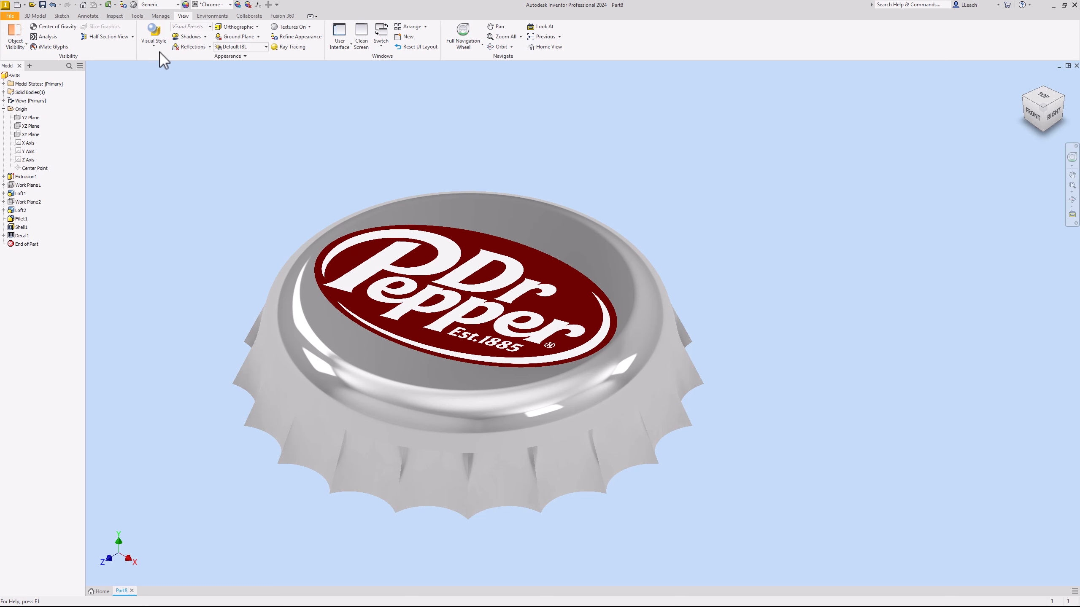
pyautogui.click(154, 42)
pyautogui.click(179, 94)
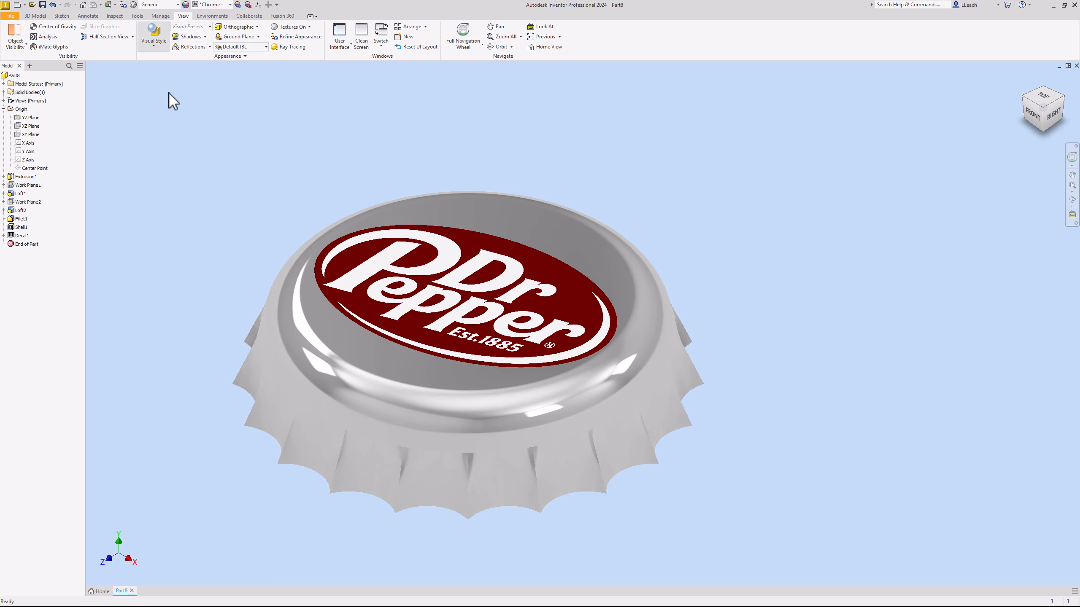
# - Turn on shadows and reflections for the cap and switch the view projection to Perspective
pyautogui.click(196, 37)
pyautogui.click(197, 47)
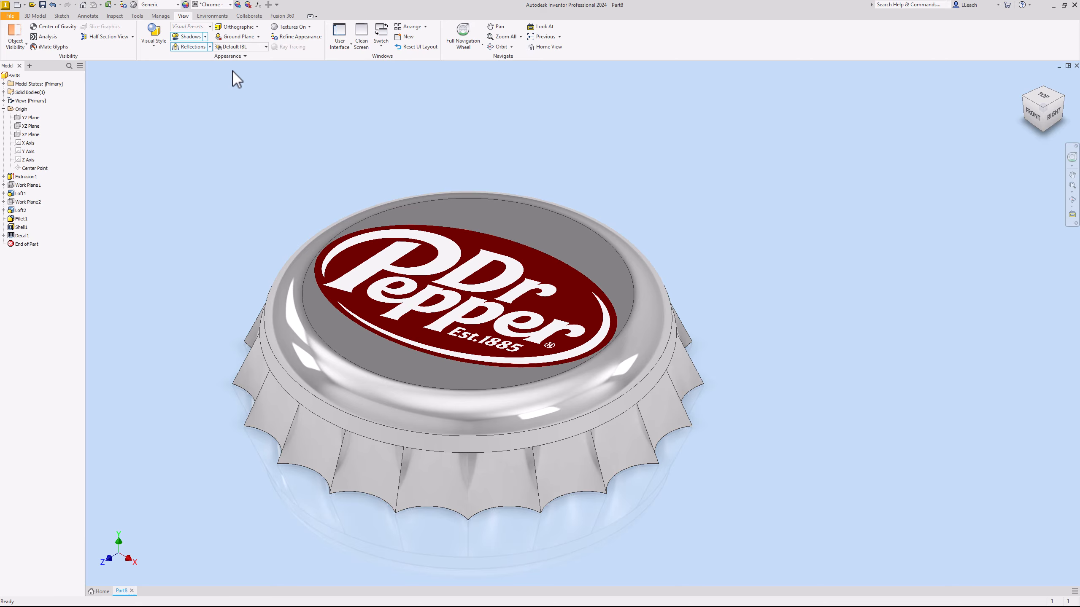
pyautogui.click(257, 27)
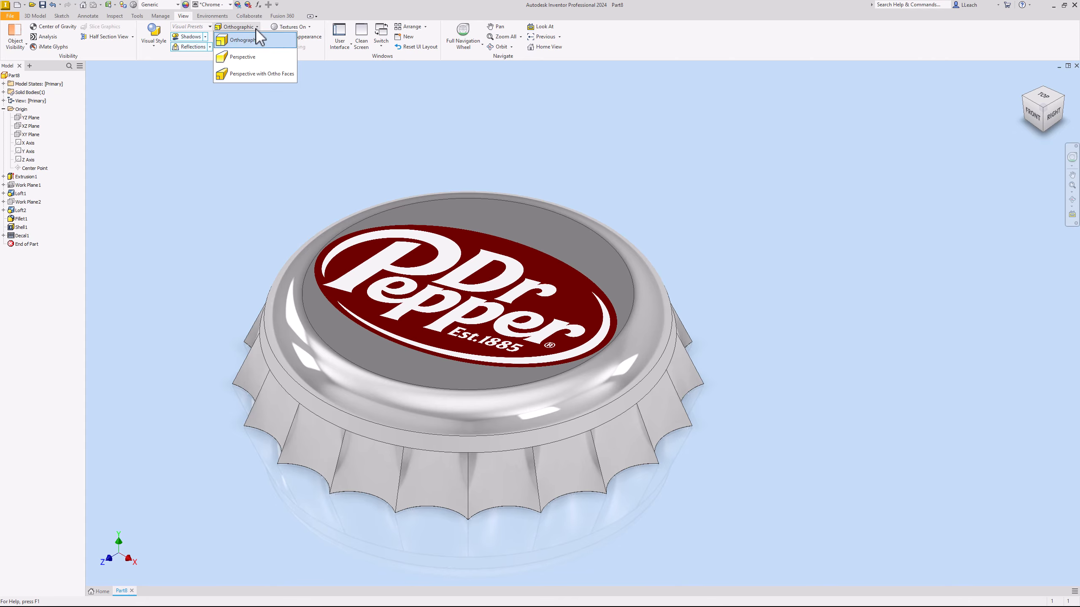
pyautogui.click(251, 54)
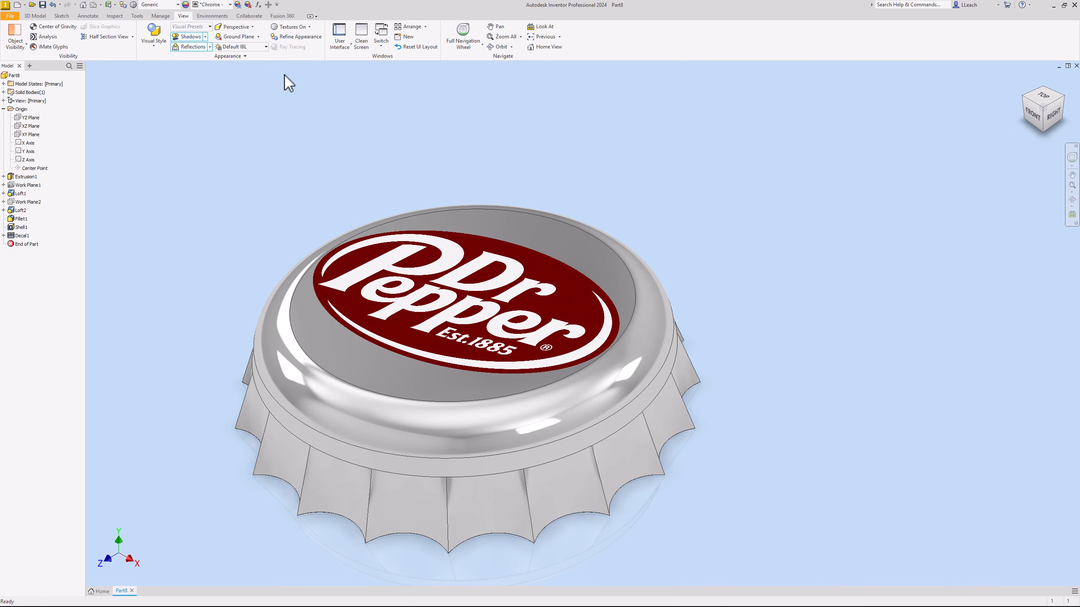
# - Try the Photo Booth lighting style, replace it with Rim Highlights, and inspect the cap up close
pyautogui.click(265, 47)
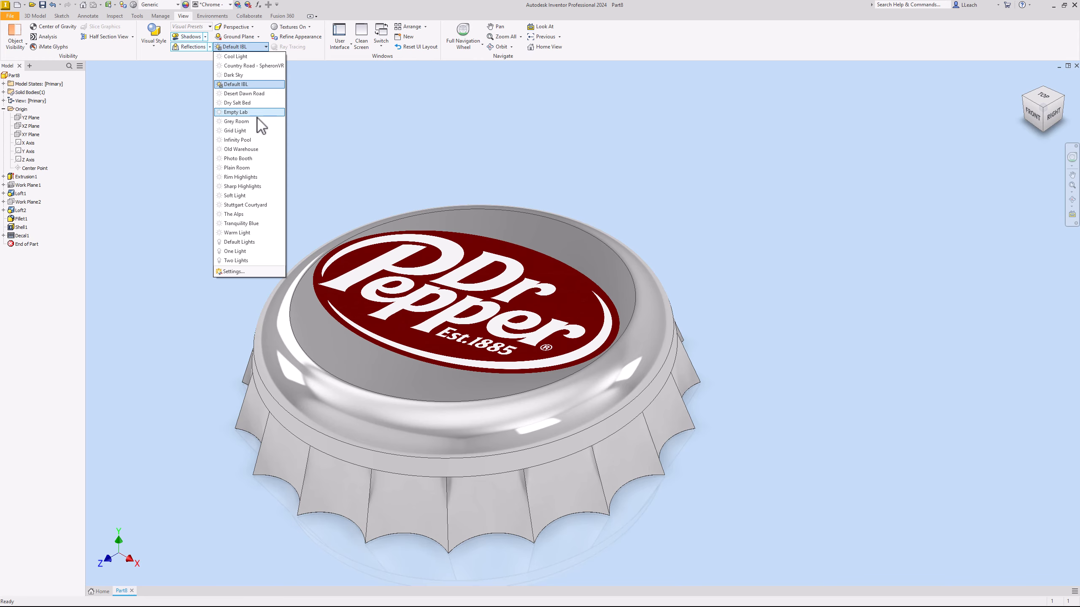
pyautogui.click(238, 159)
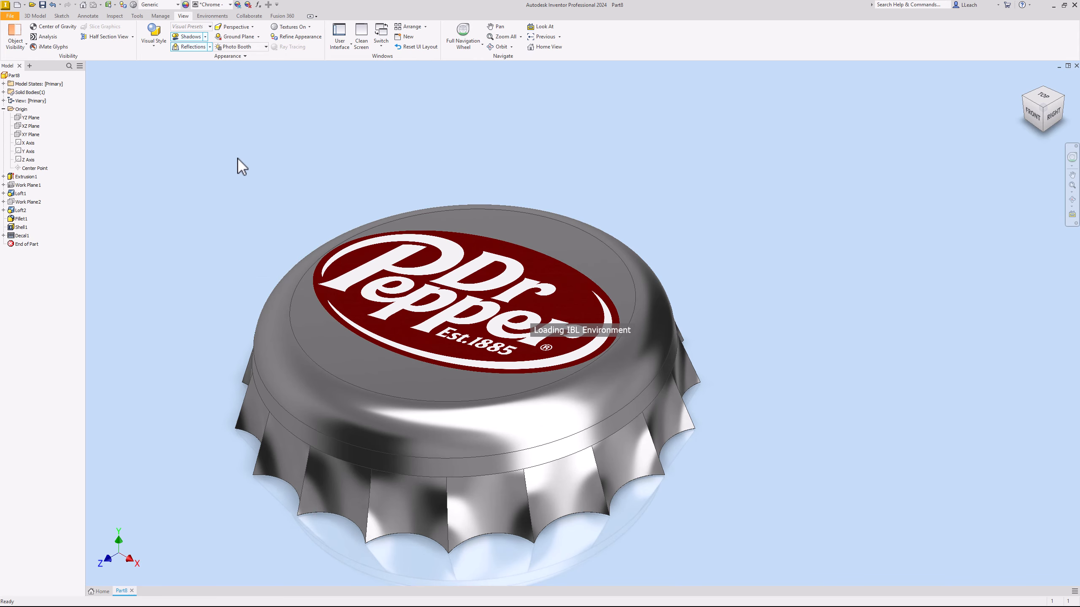
pyautogui.click(265, 46)
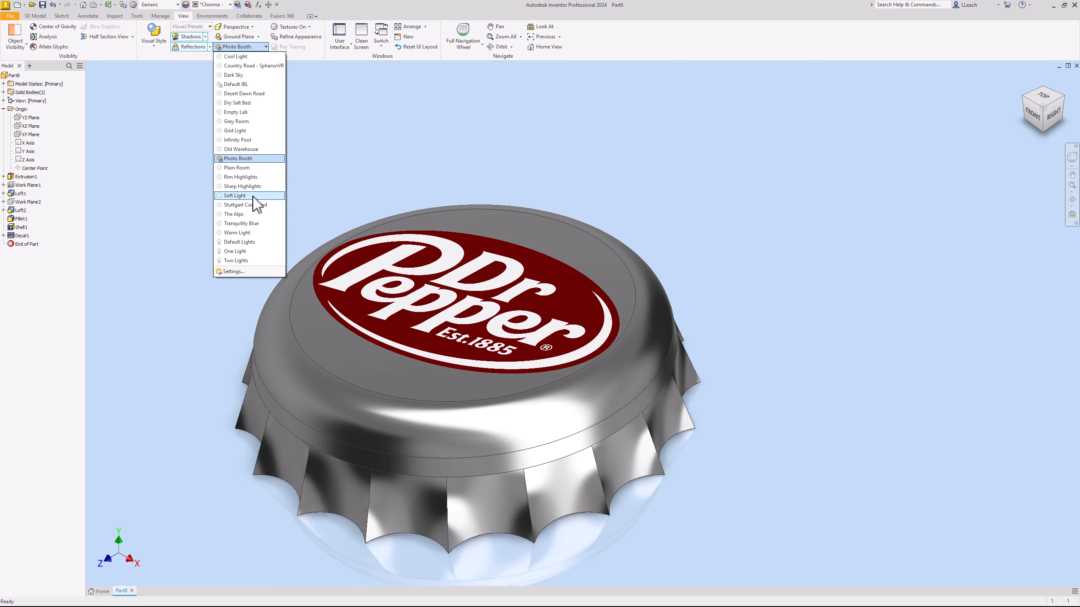
pyautogui.click(240, 177)
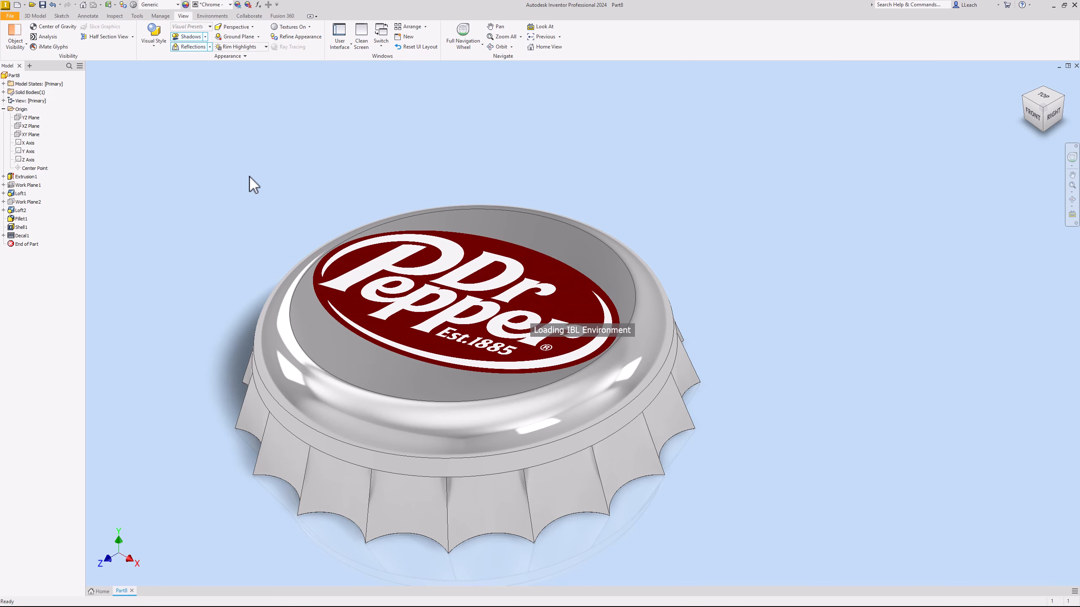
pyautogui.scroll(-3, 463, 143)
pyautogui.scroll(4, 500, 201)
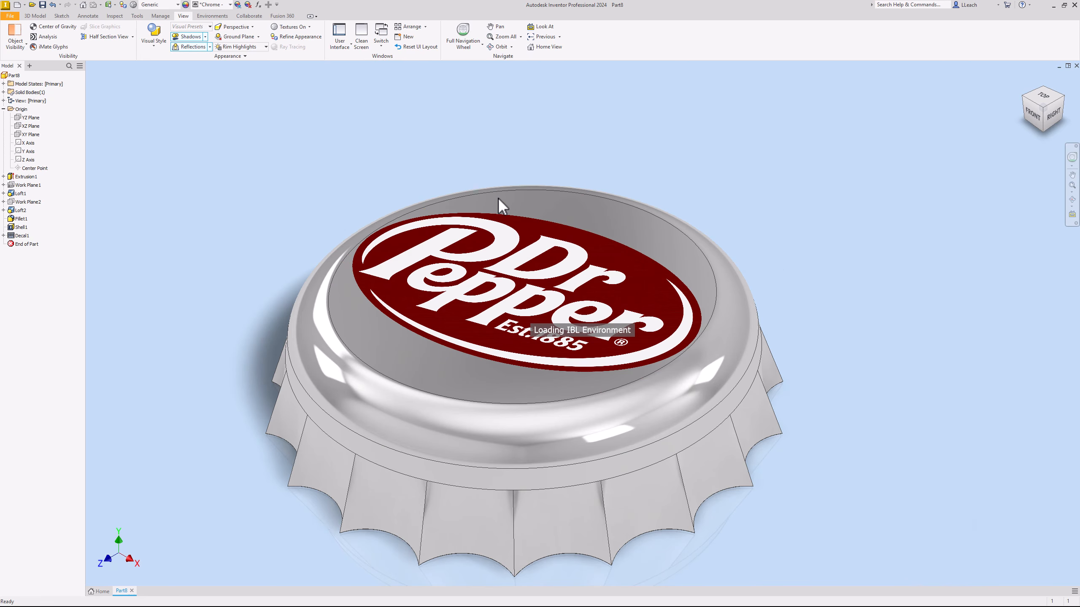
pyautogui.press('Escape')
pyautogui.scroll(-3, 493, 140)
pyautogui.scroll(3, 495, 147)
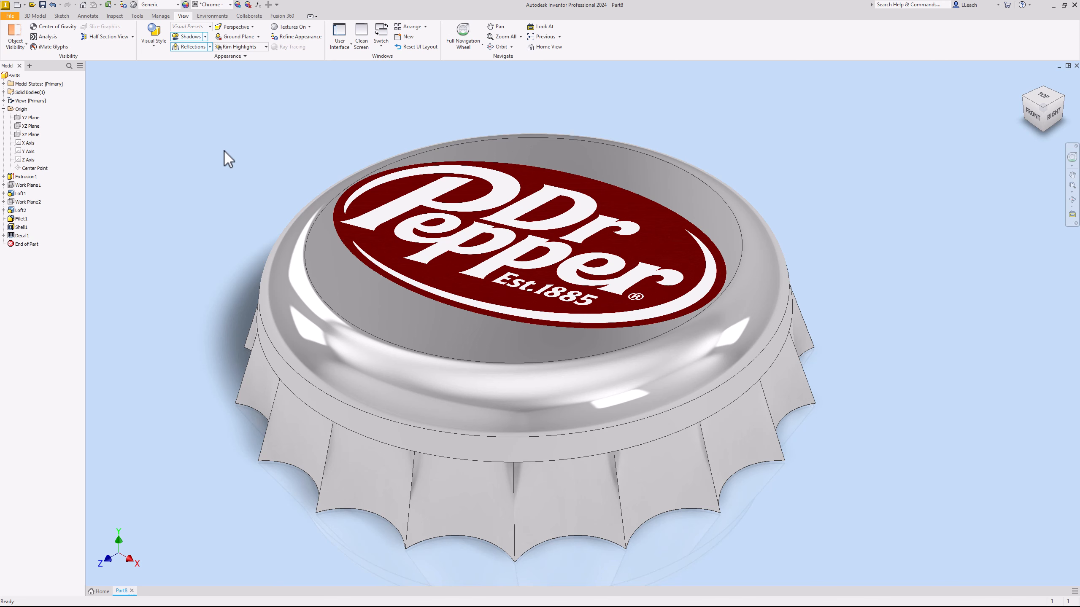
pyautogui.moveTo(221, 160); pyautogui.dragTo(225, 151, button='middle')
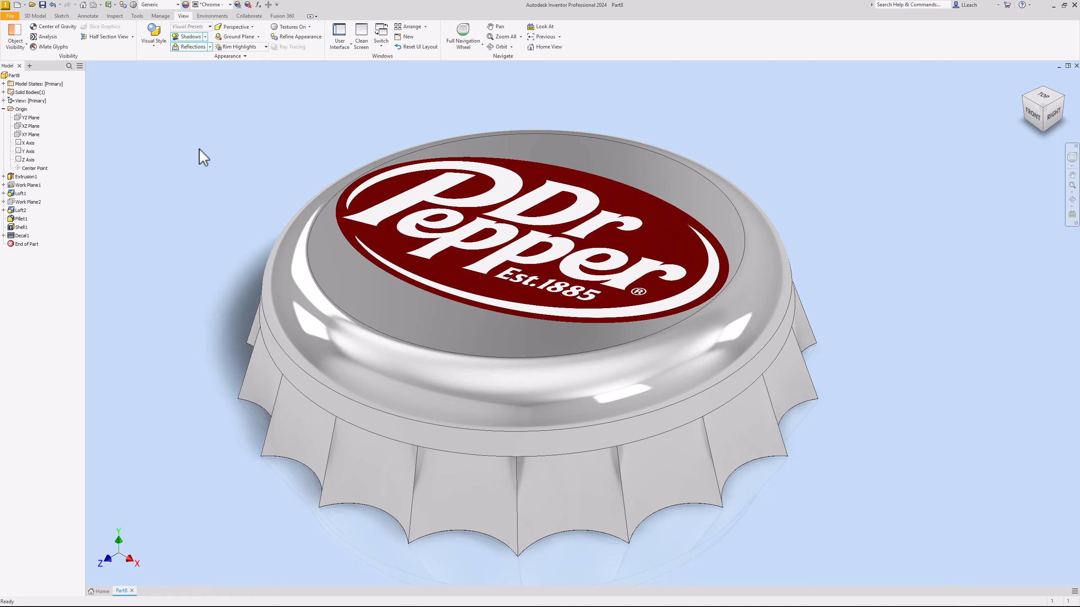